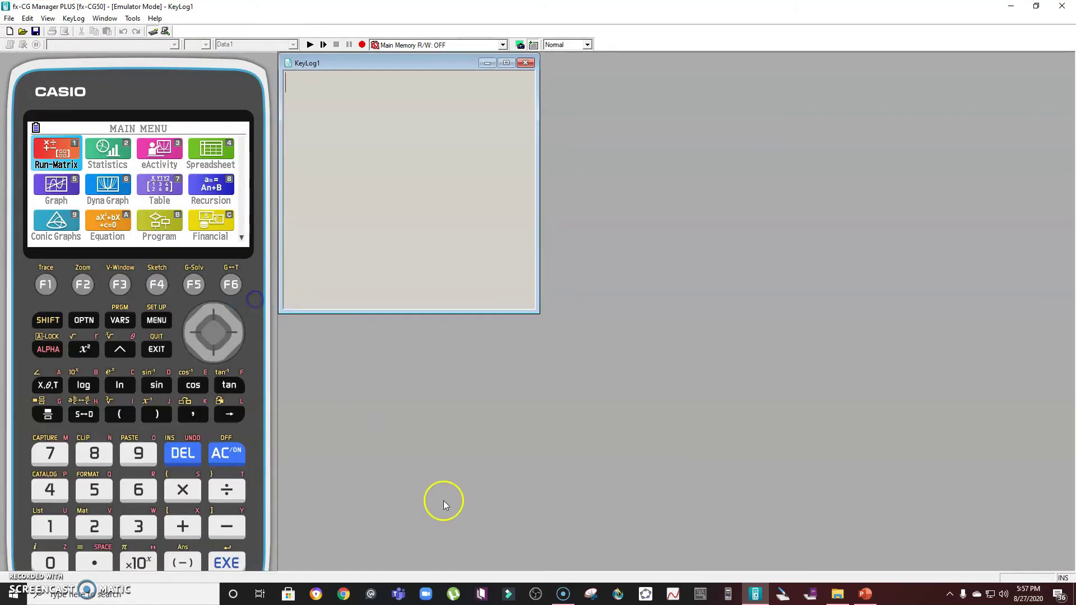
Step: Bring the PowerPoint lesson slides to the front over the emulator
click(864, 594)
Step: Scroll the thumbnail pane down from slide 11 to the slide 12 Solution slide
scroll(740, 417, down, 1)
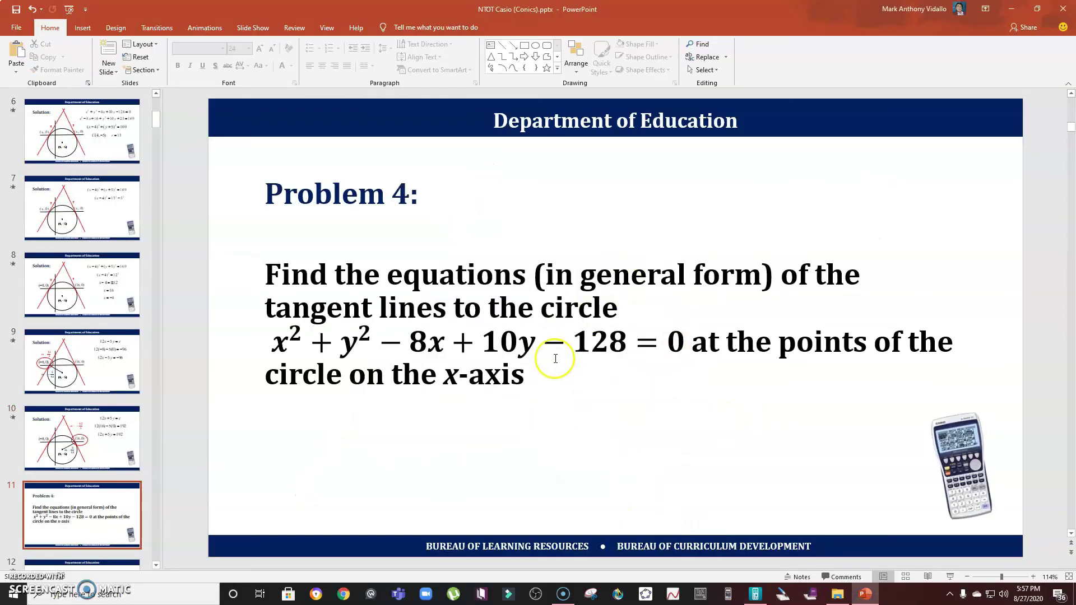
scroll(600, 377, down, 1)
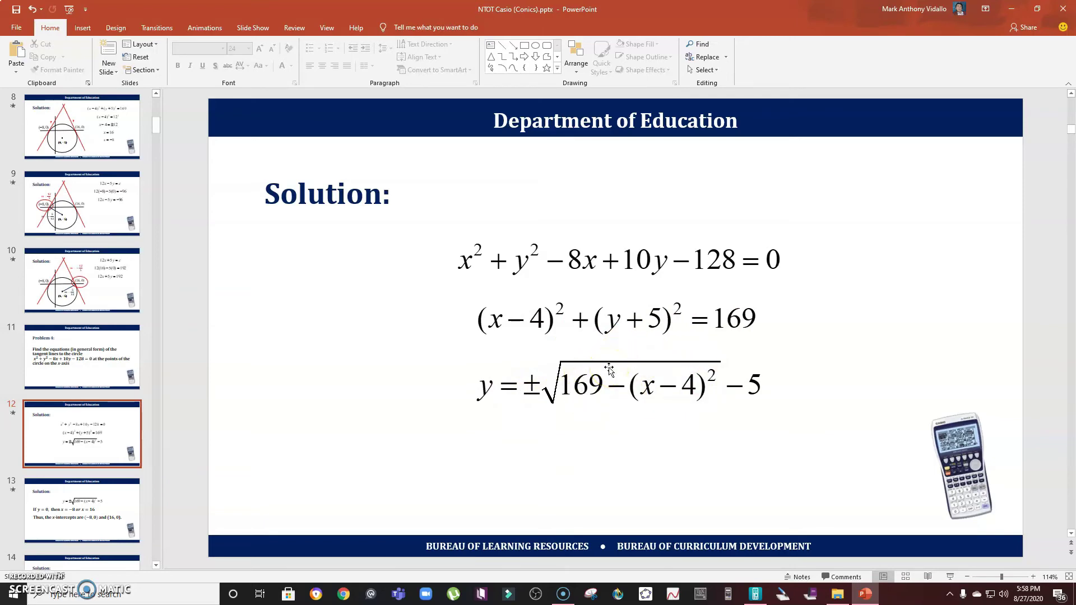
Step: Open the emulator's Graph mode, then bring the lesson slides back in front
click(755, 594)
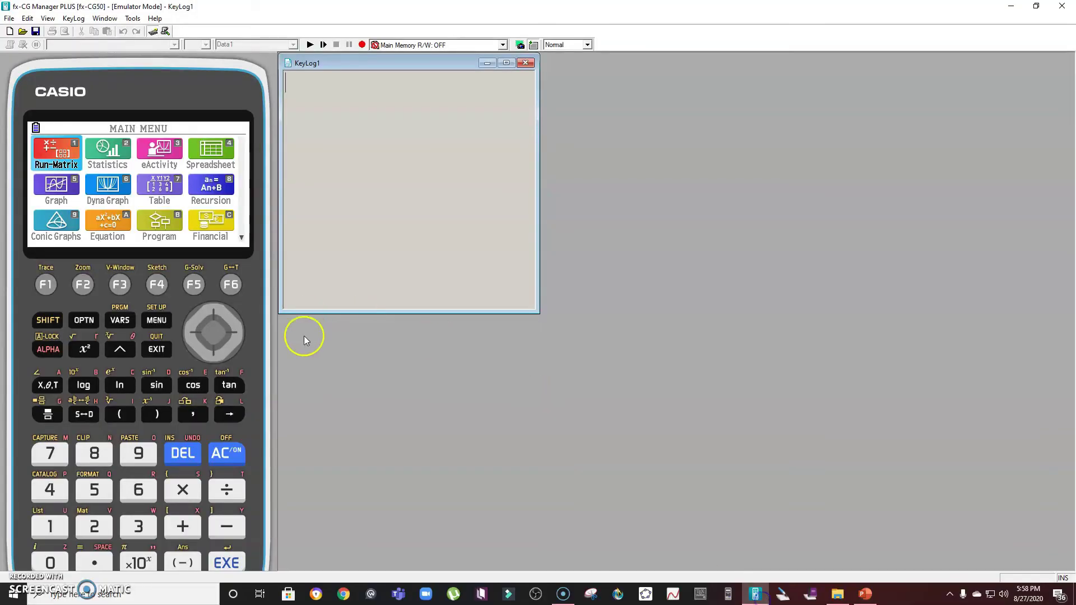
click(210, 348)
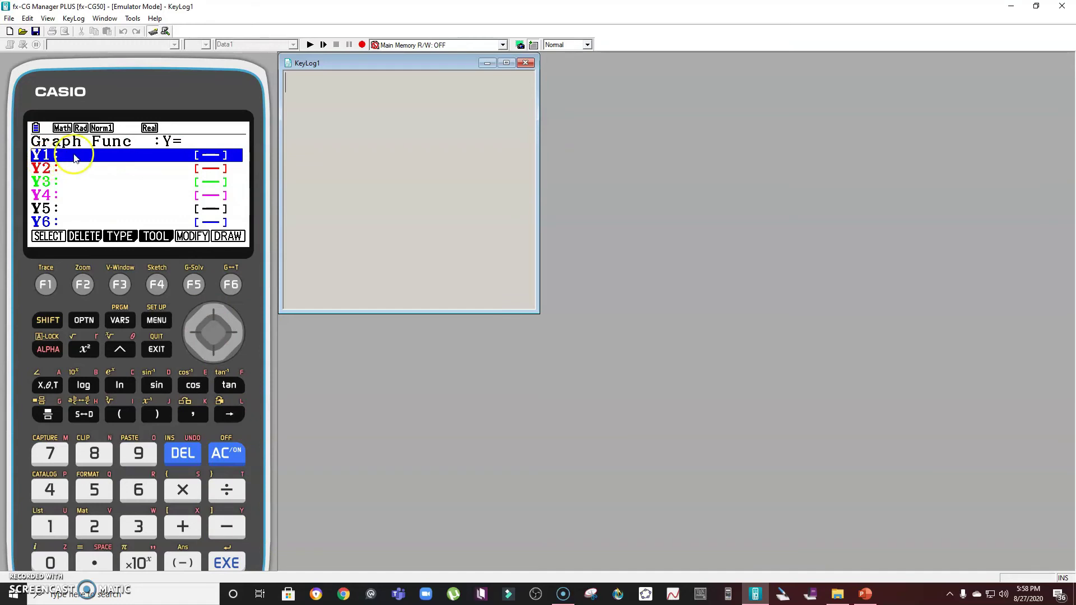
click(865, 594)
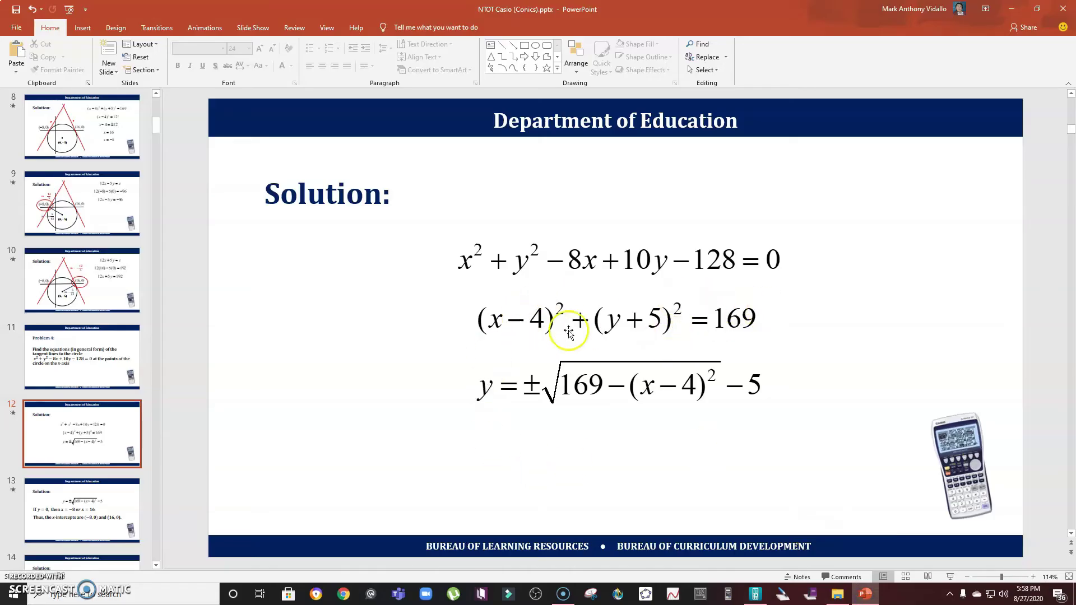
Step: Present the Solution slide, revealing (x−4)²+(y+5)²=169 and y solved, then return to the emulator
right_click(302, 368)
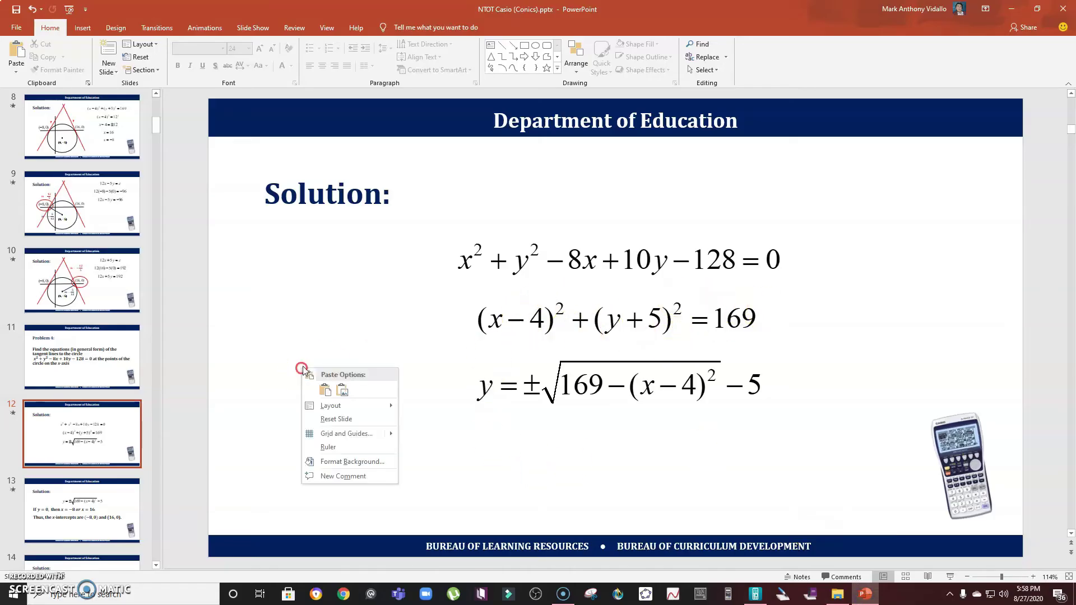
click(950, 577)
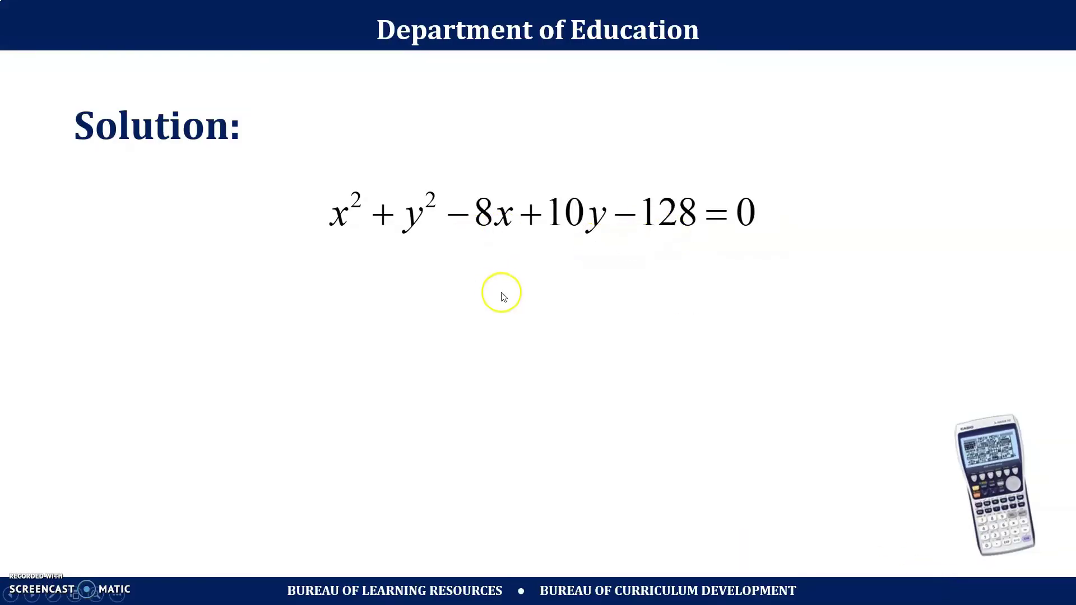
click(521, 352)
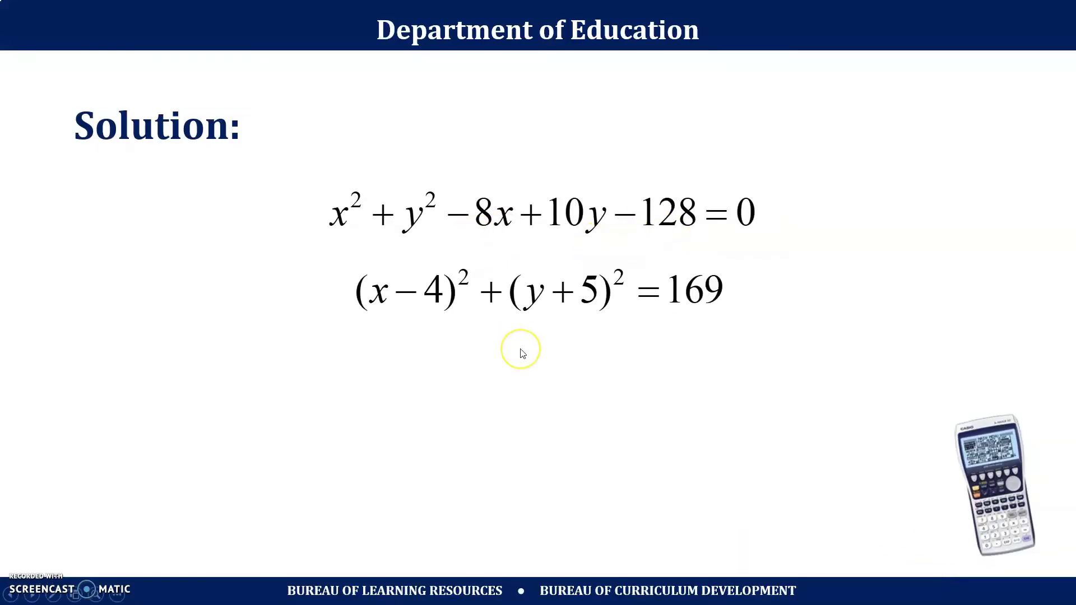
click(544, 297)
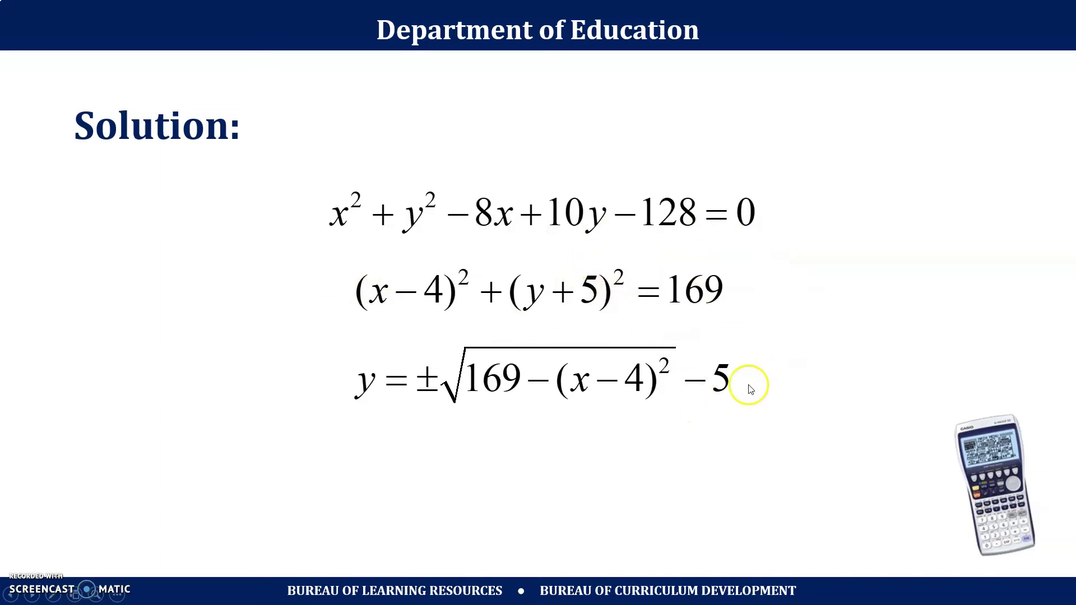
key(alt+Tab)
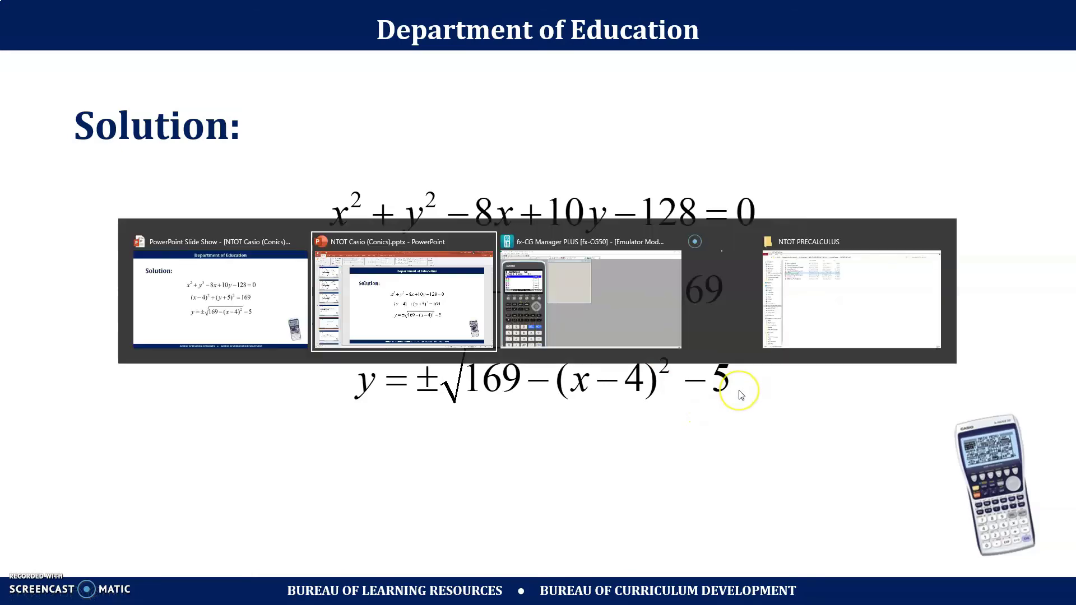
key(alt+Tab)
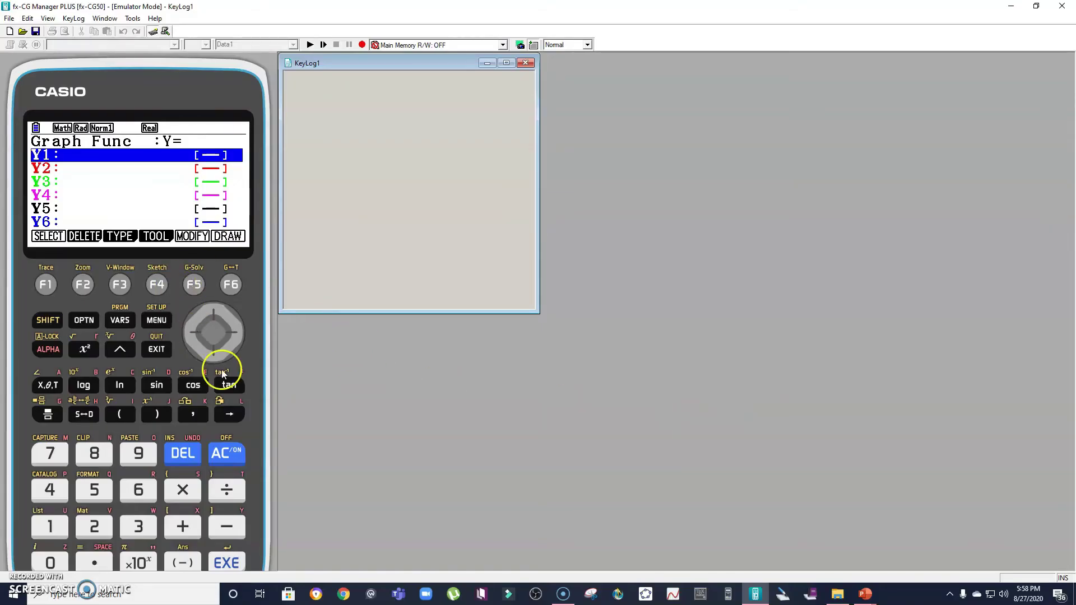
Step: Enter Y1 = √(169−(x−4)²)−5 in the Y= list
click(48, 320)
click(83, 349)
click(50, 526)
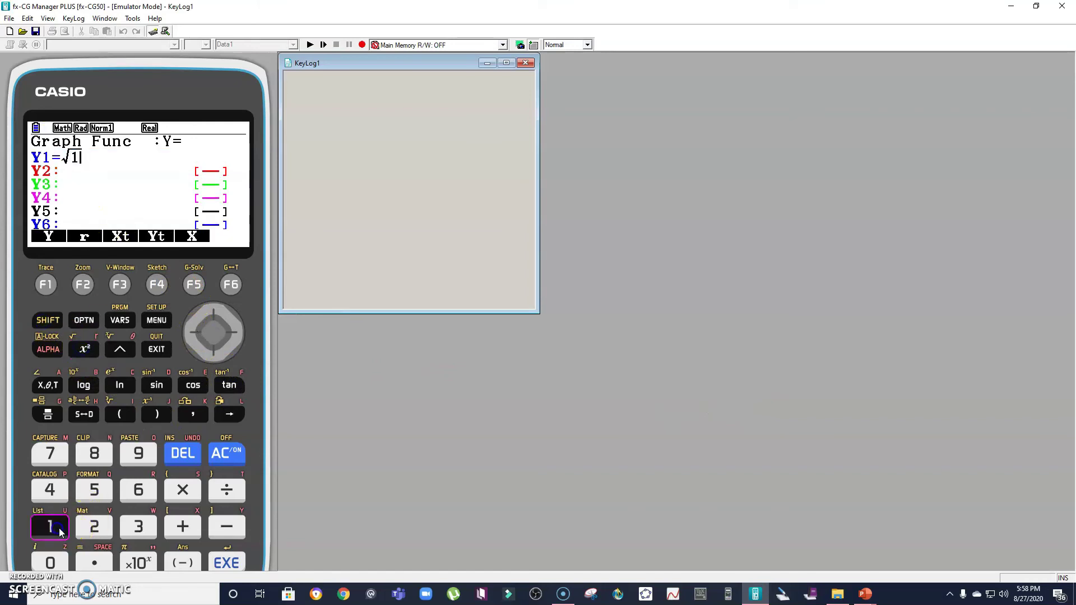
click(140, 490)
click(139, 454)
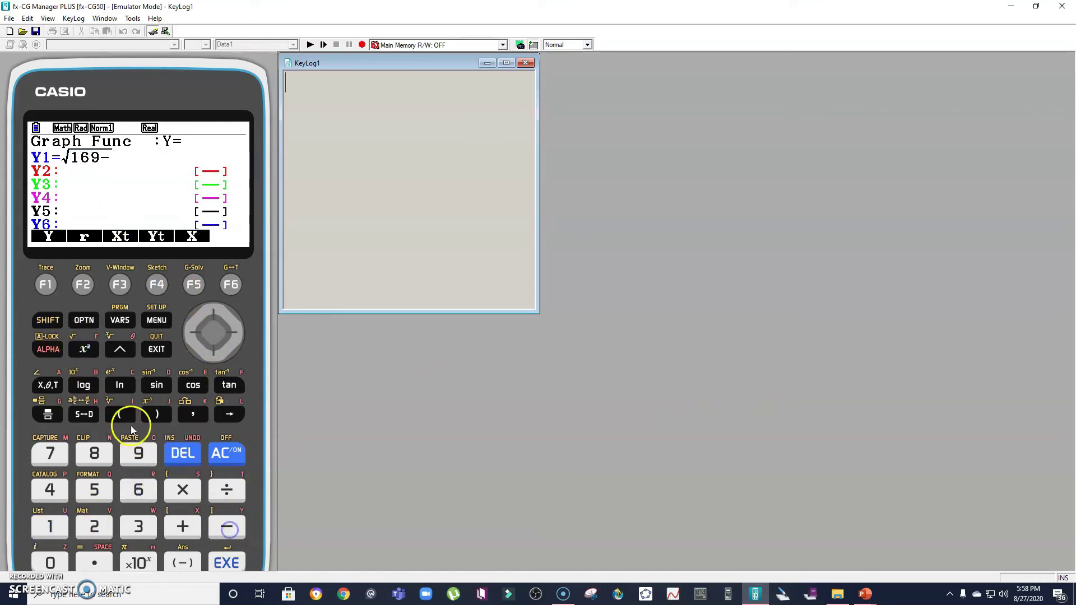
click(120, 415)
click(47, 386)
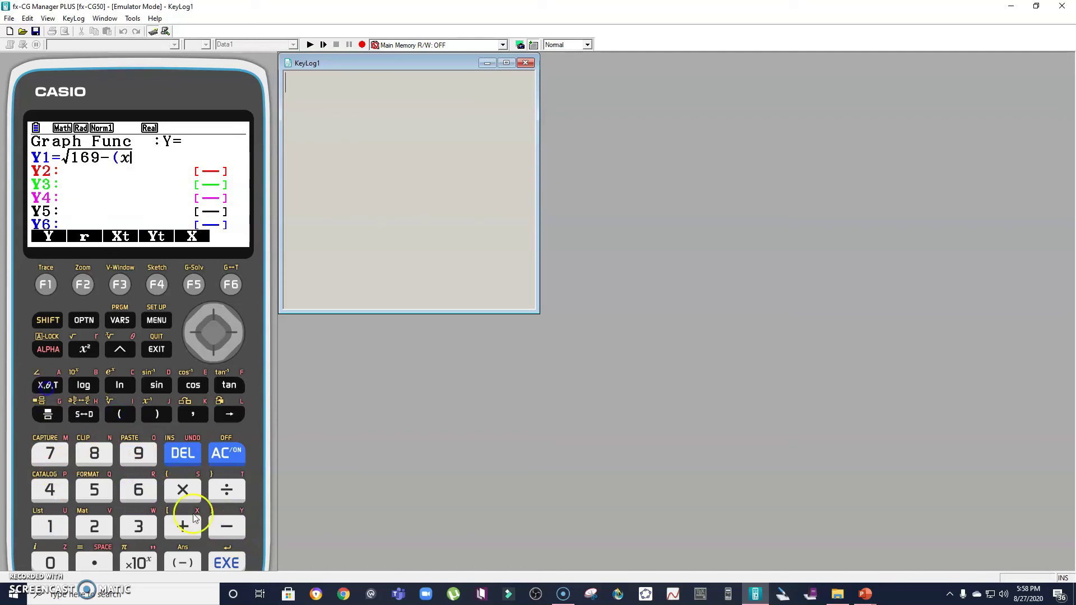
click(226, 526)
click(49, 490)
click(157, 413)
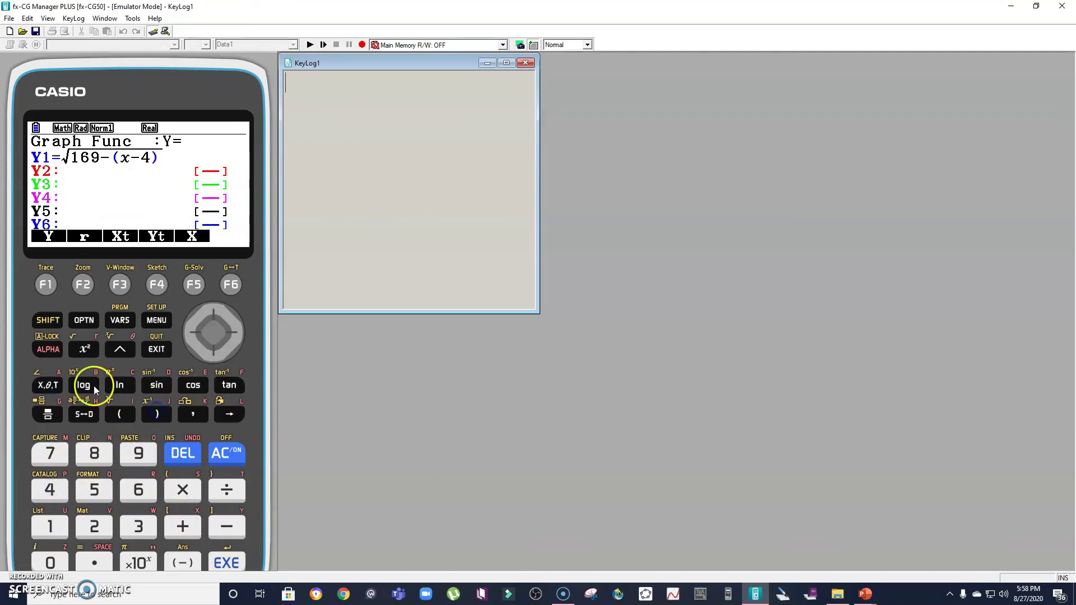
click(84, 349)
click(233, 333)
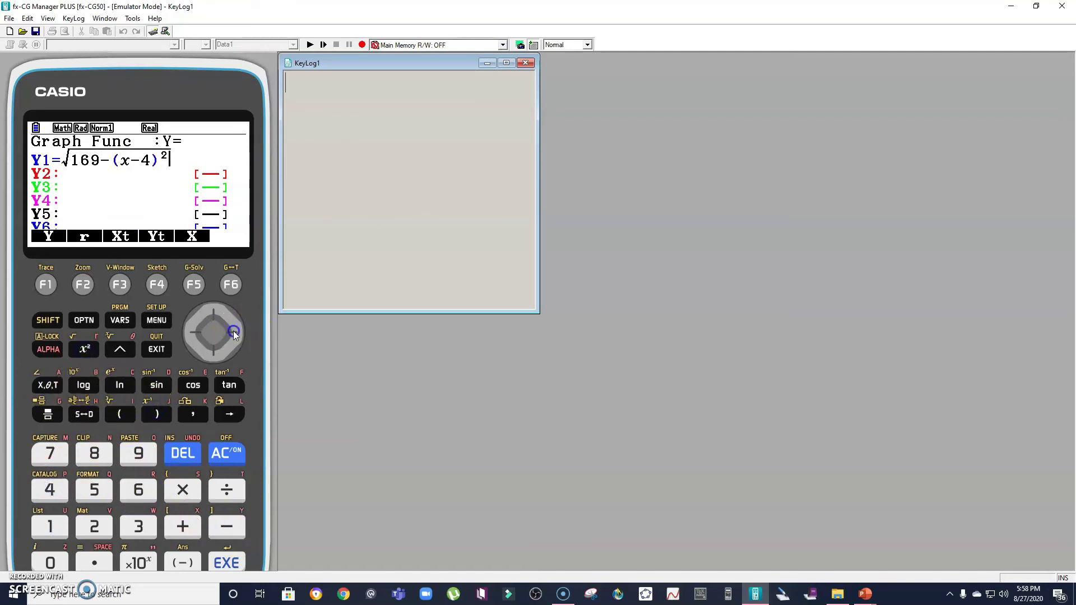
click(227, 524)
click(94, 490)
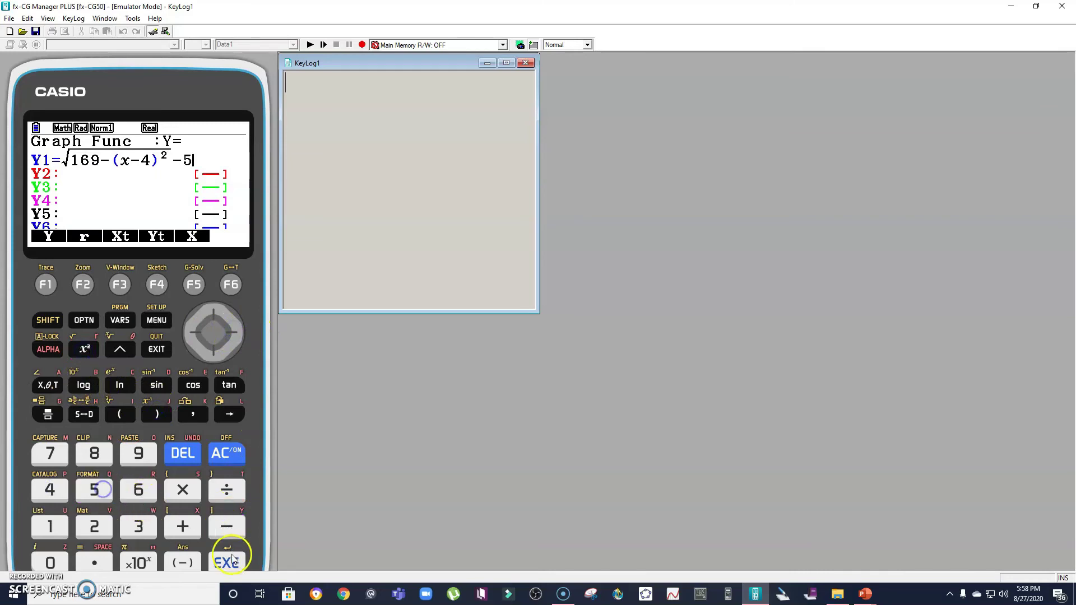
click(226, 563)
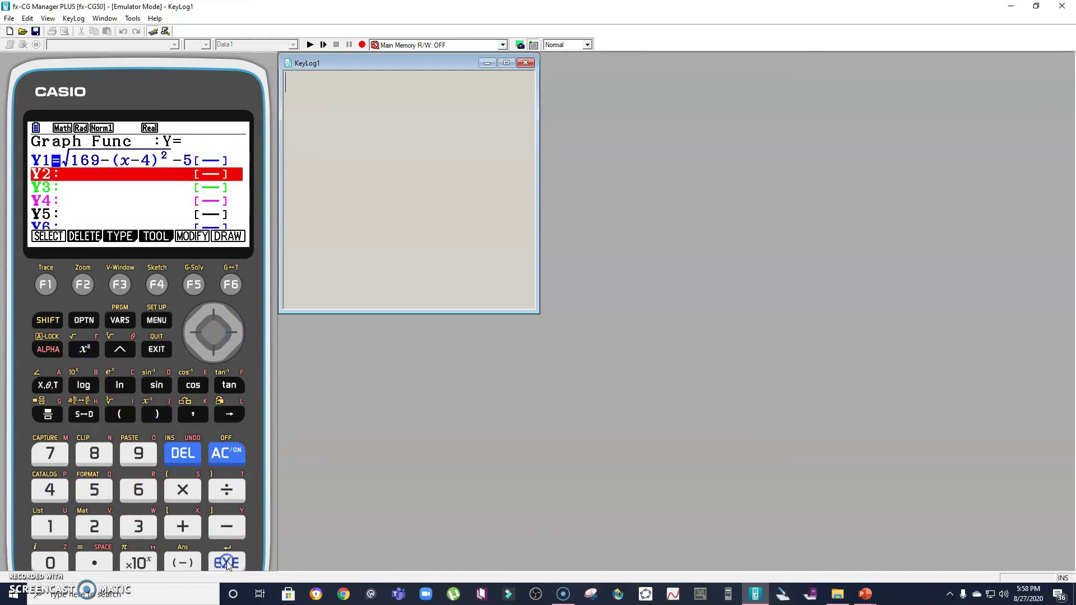
Step: Graph Y1 as the upper semicircle, glance at the slides, and start Y2 with a minus sign
click(233, 284)
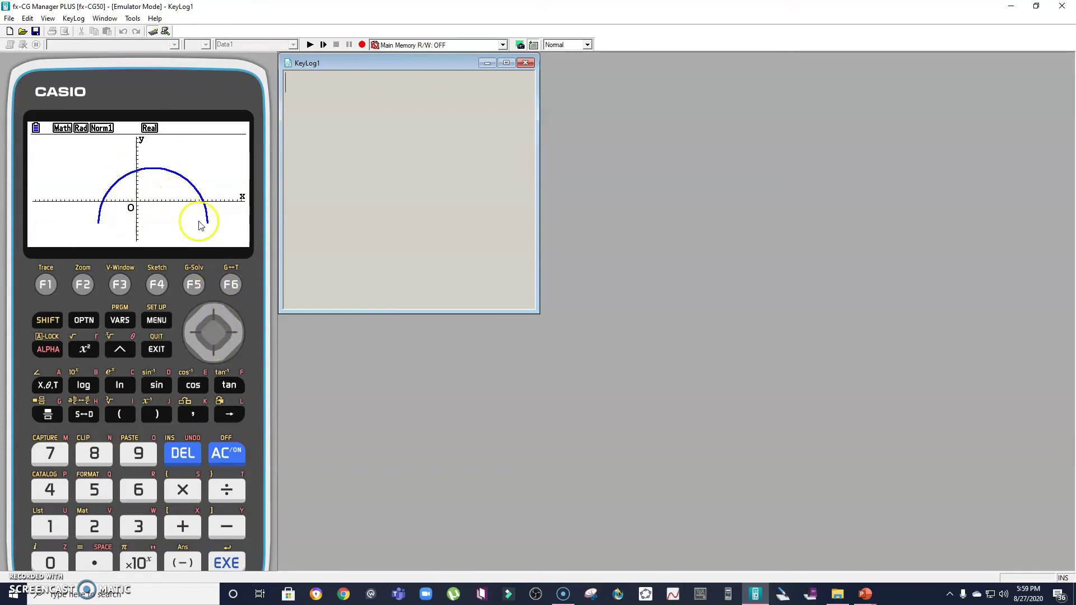
click(214, 353)
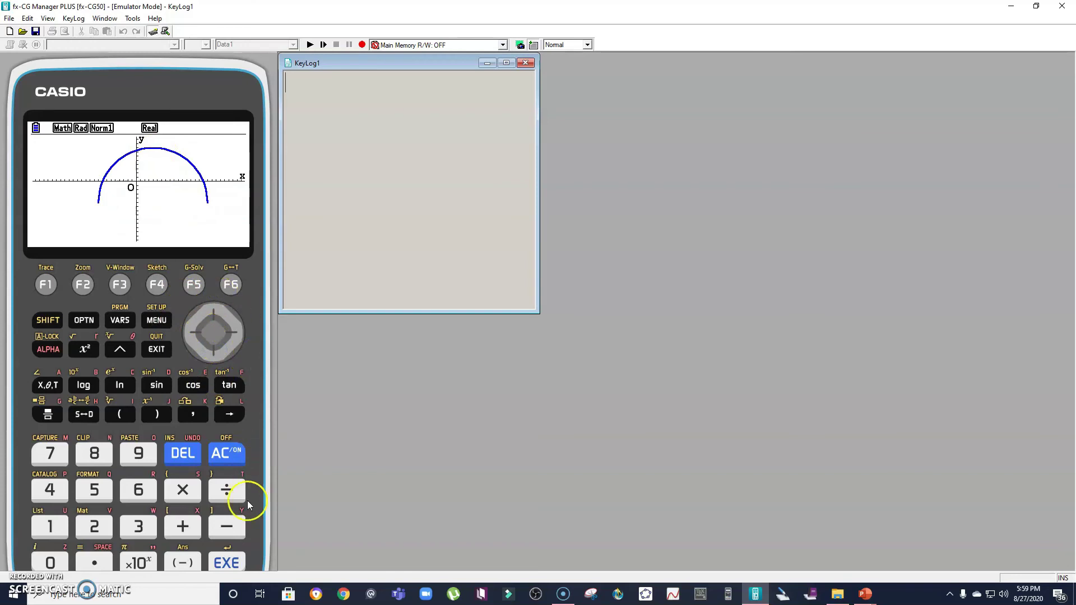
click(156, 349)
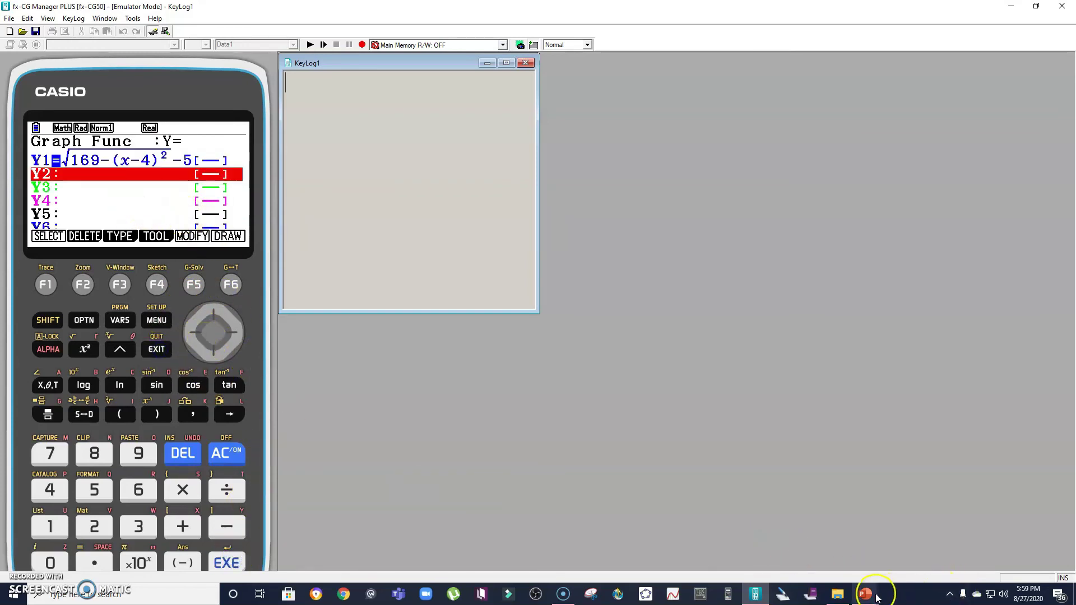
key(alt+Tab)
key(alt+Tab)
key(alt+Tab)
key(alt+Tab)
key(alt+Tab)
key(alt+Tab)
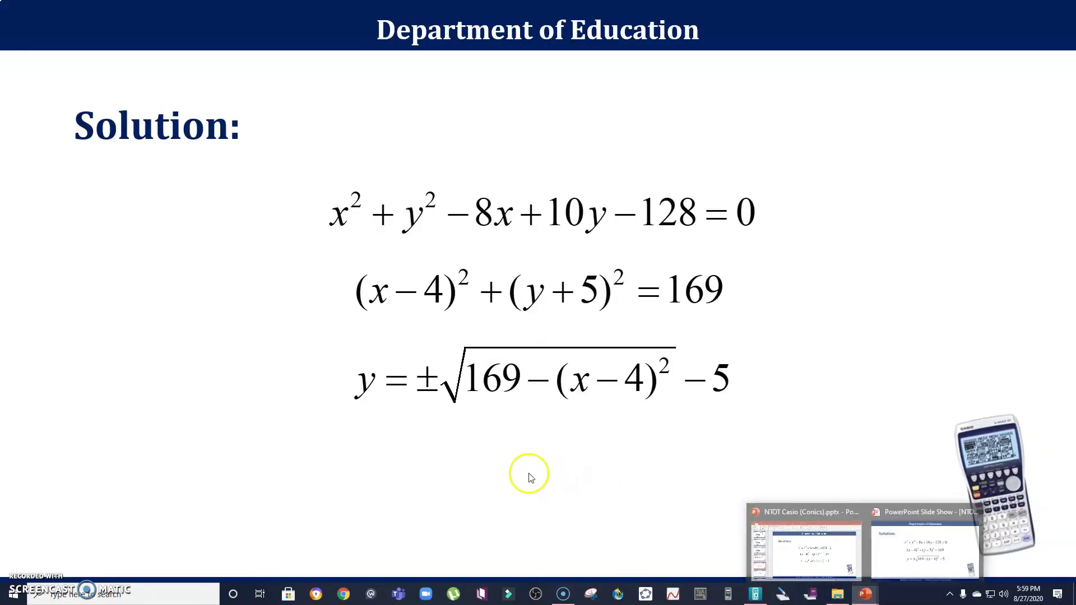
key(alt+Tab)
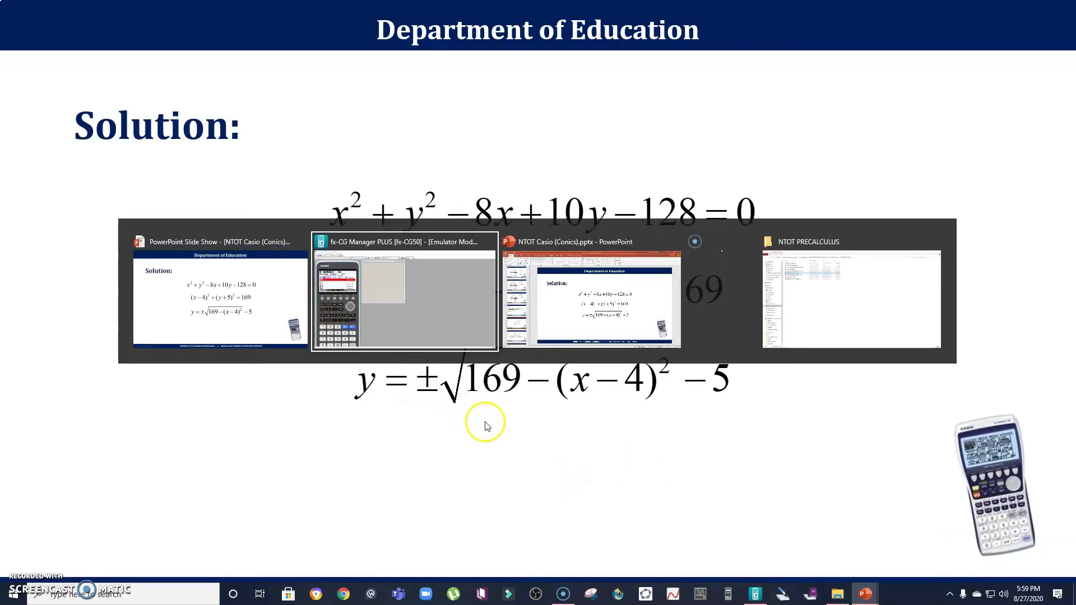
key(alt+shift+Tab)
click(214, 524)
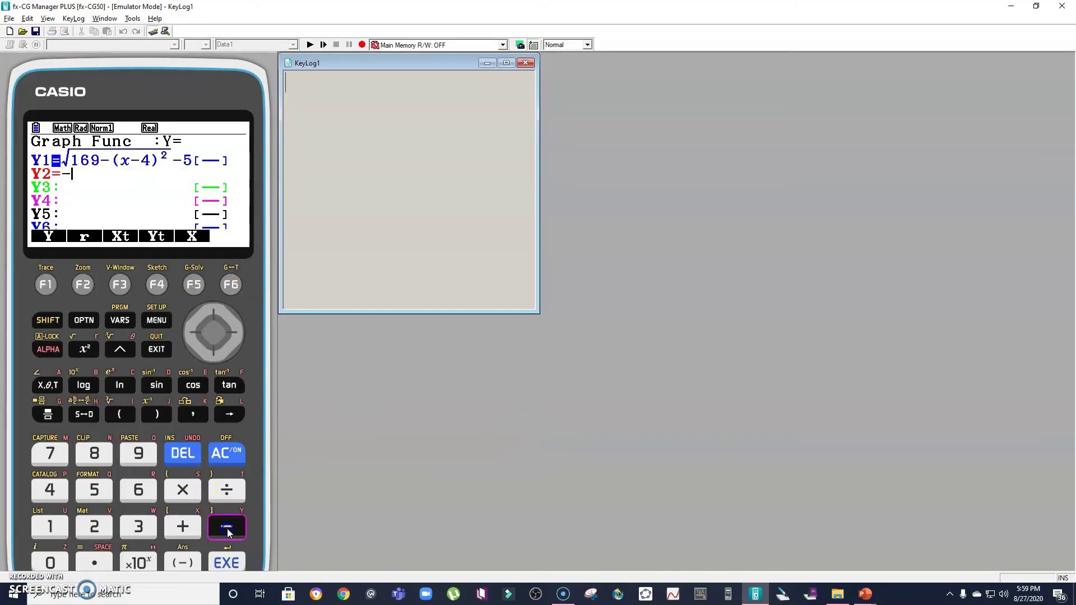
Step: Begin Y2's square root with 169 underneath
click(41, 313)
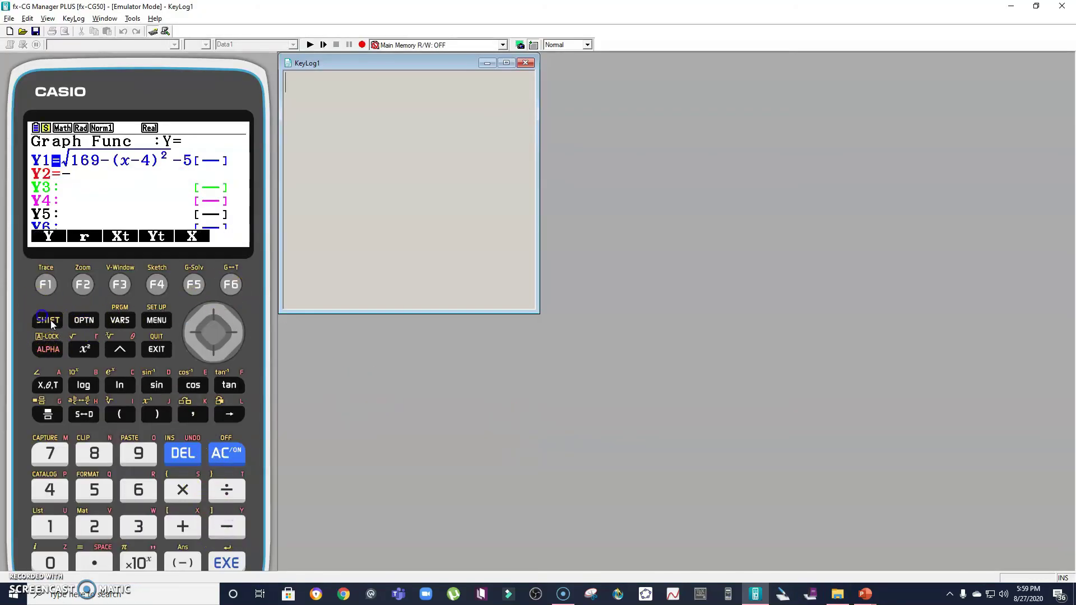
click(86, 353)
click(51, 527)
click(138, 489)
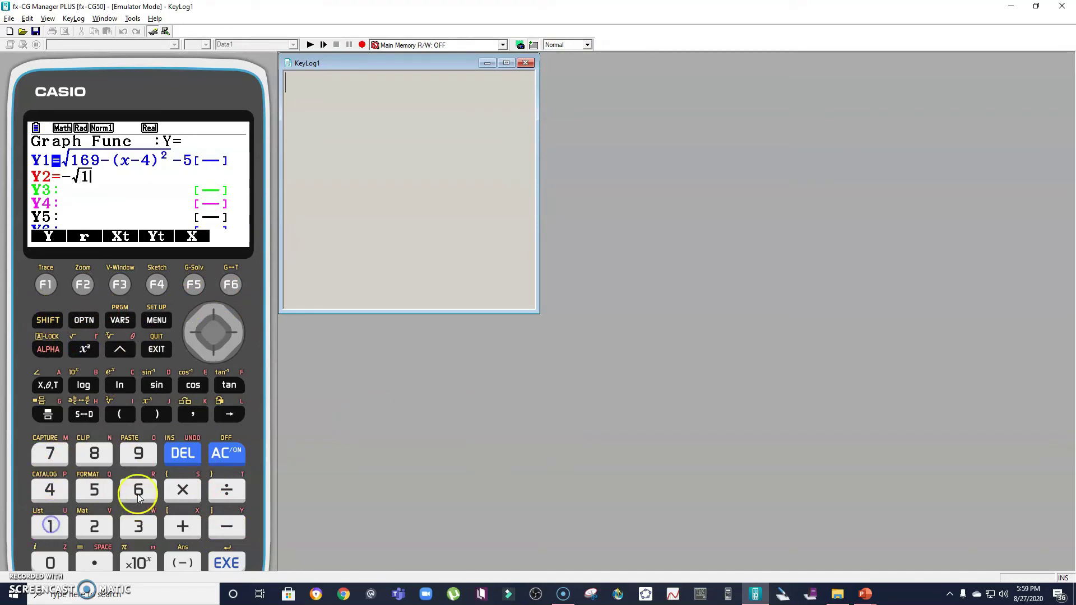
click(136, 455)
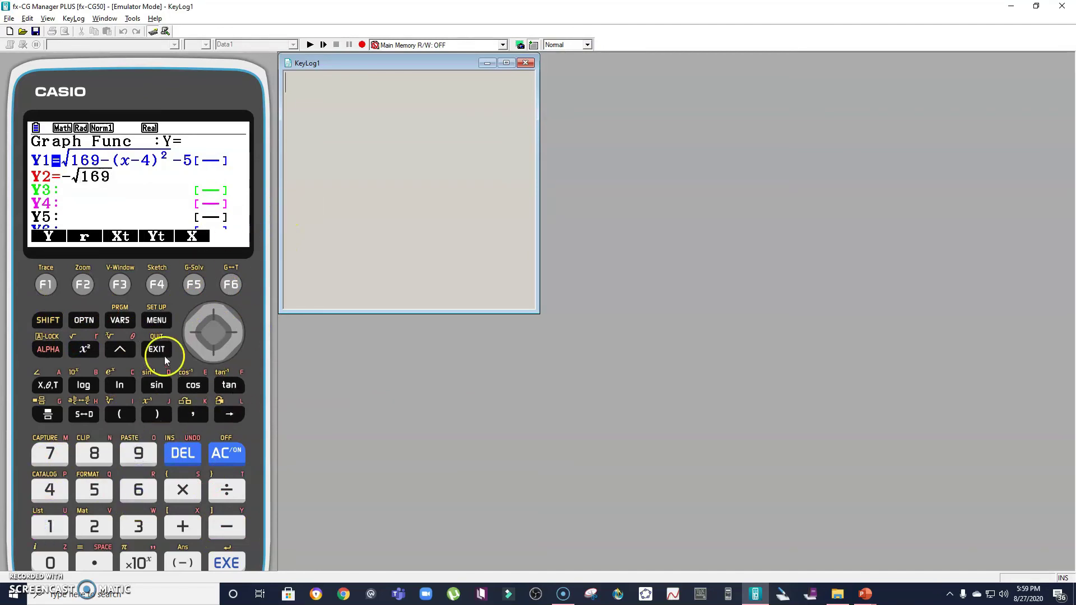
Step: Start recording key presses with the emulator in key-log editor mode
click(362, 46)
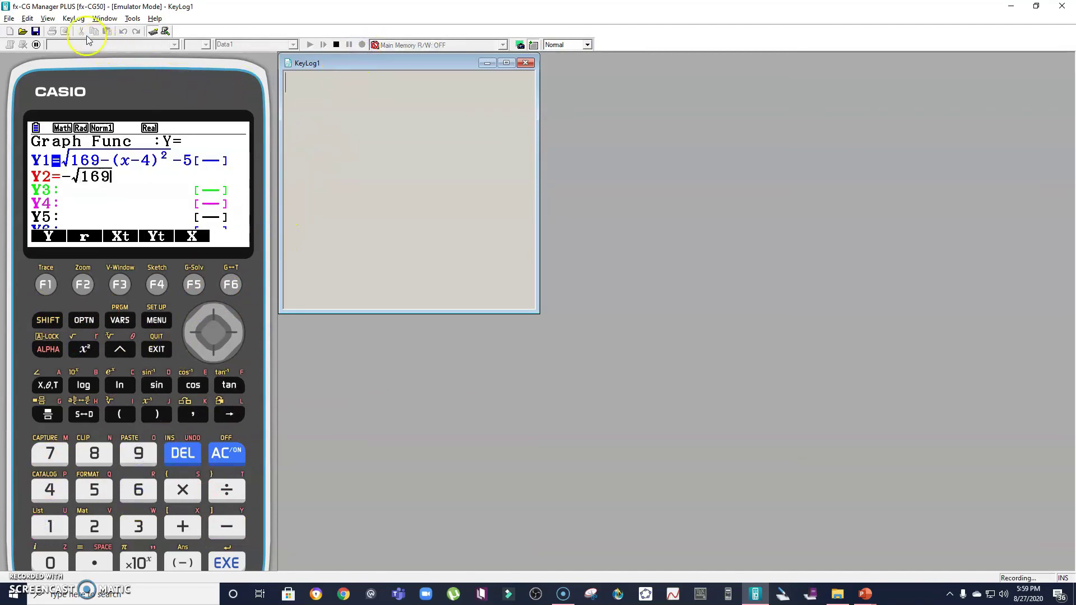
click(73, 19)
click(89, 72)
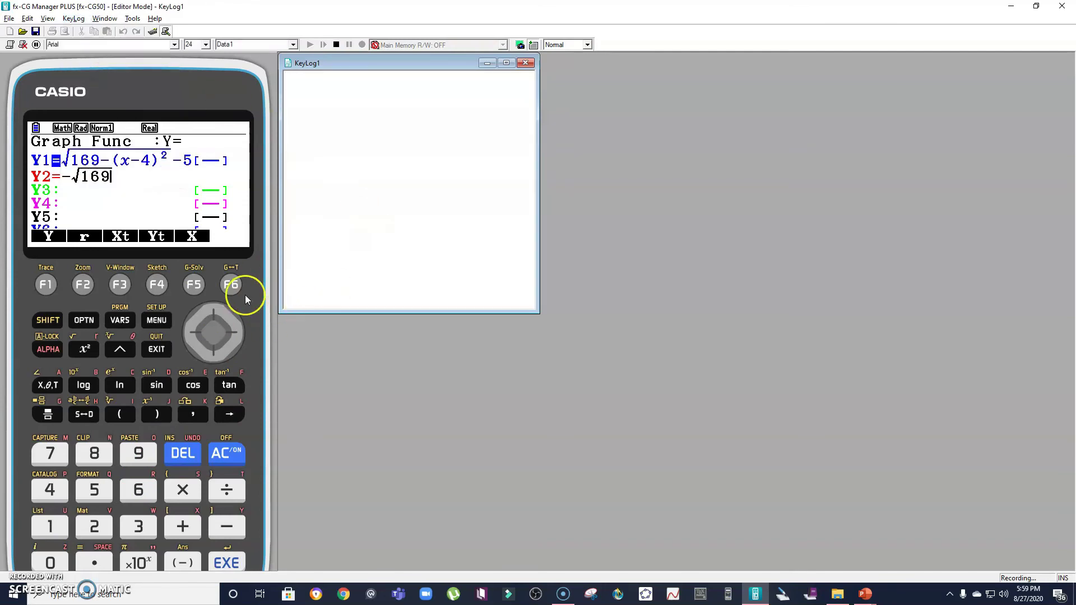
Step: Complete Y2 as −√(169−(x−4)²)−5 and draw both halves of the circle
click(235, 538)
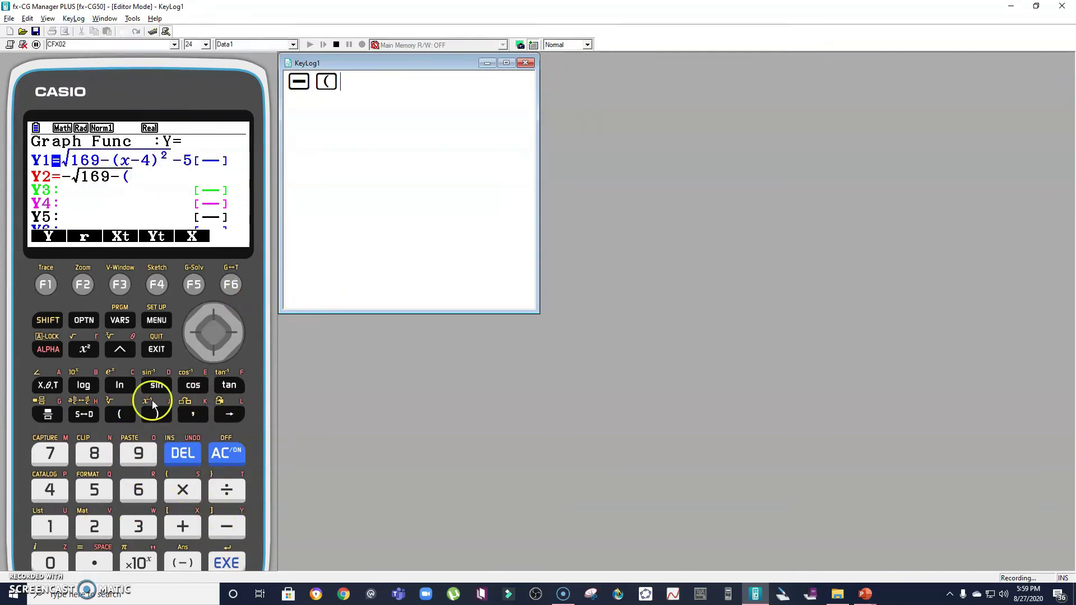
click(48, 385)
click(226, 527)
click(50, 490)
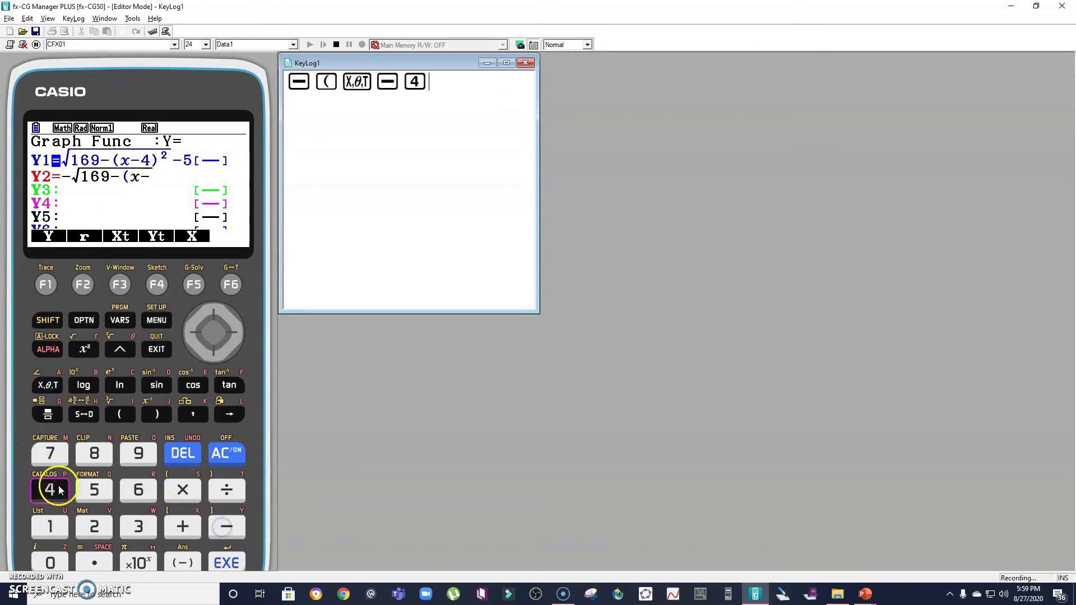
click(157, 414)
click(84, 349)
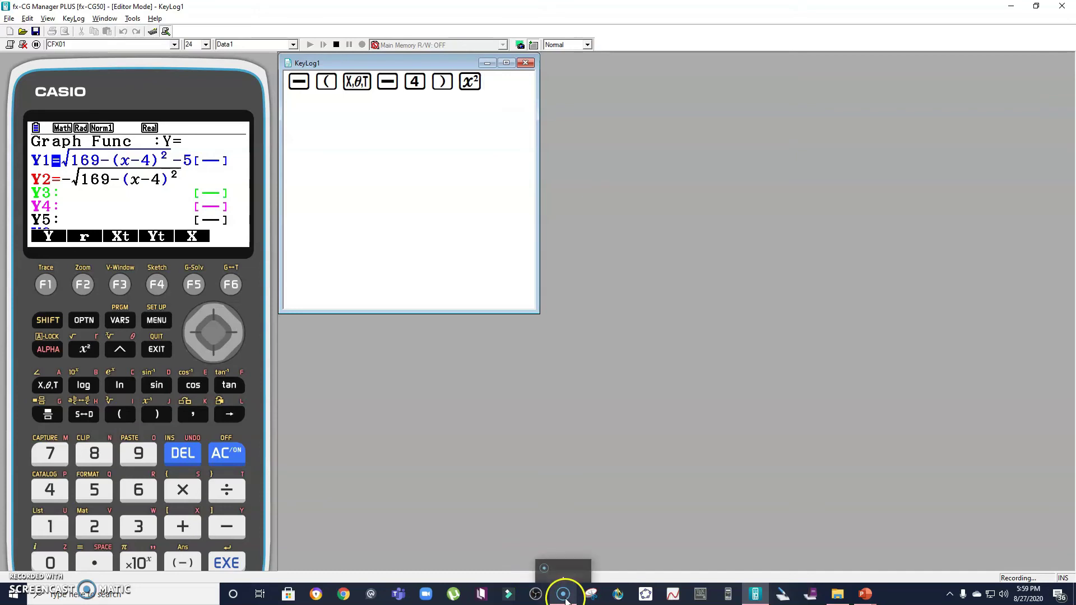
click(234, 332)
click(226, 526)
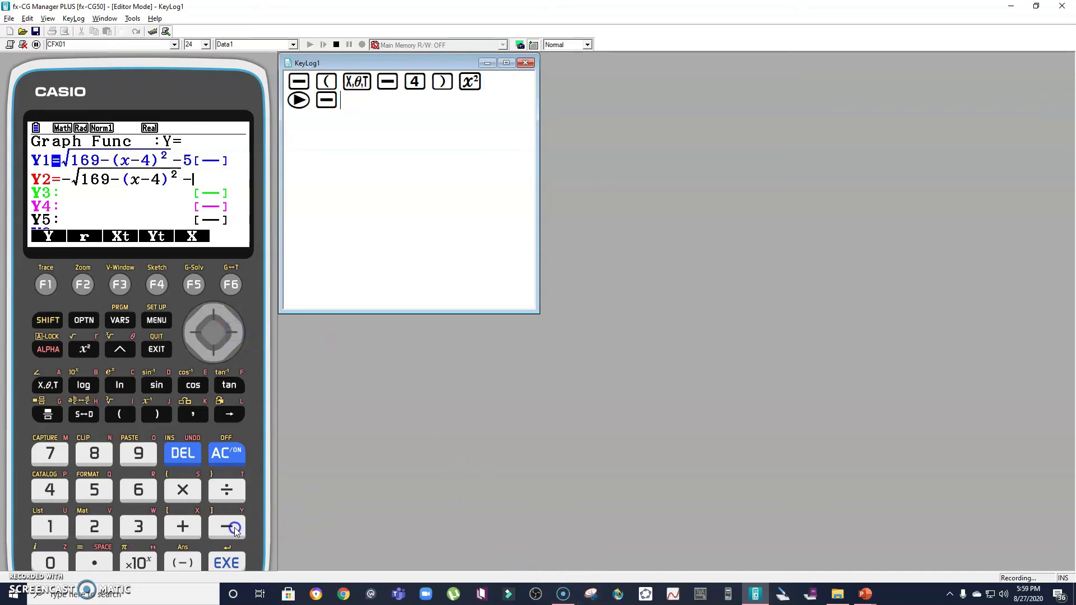
click(94, 489)
click(226, 562)
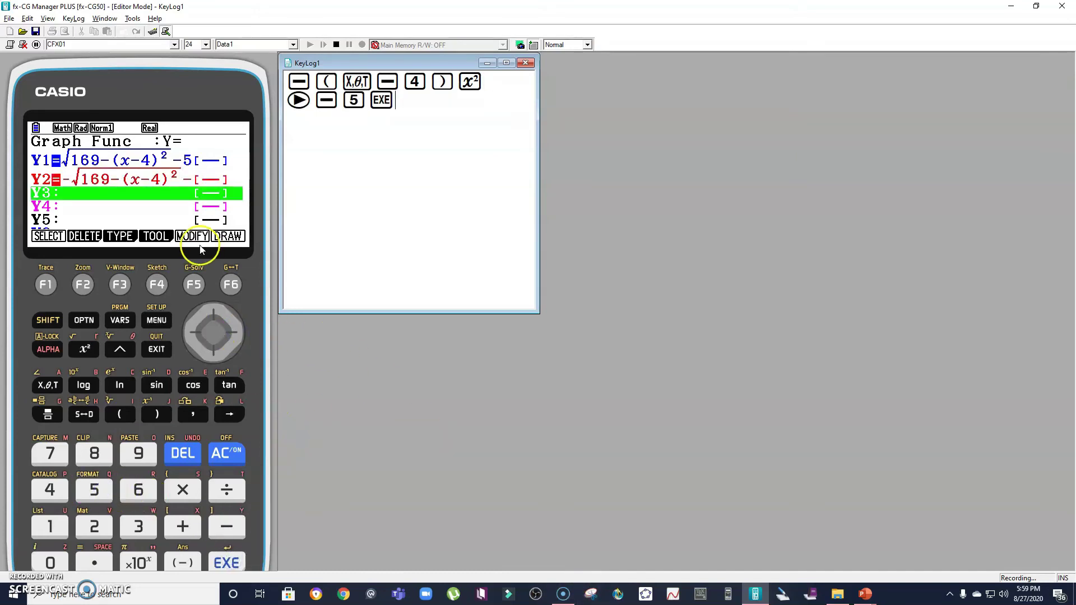
click(231, 284)
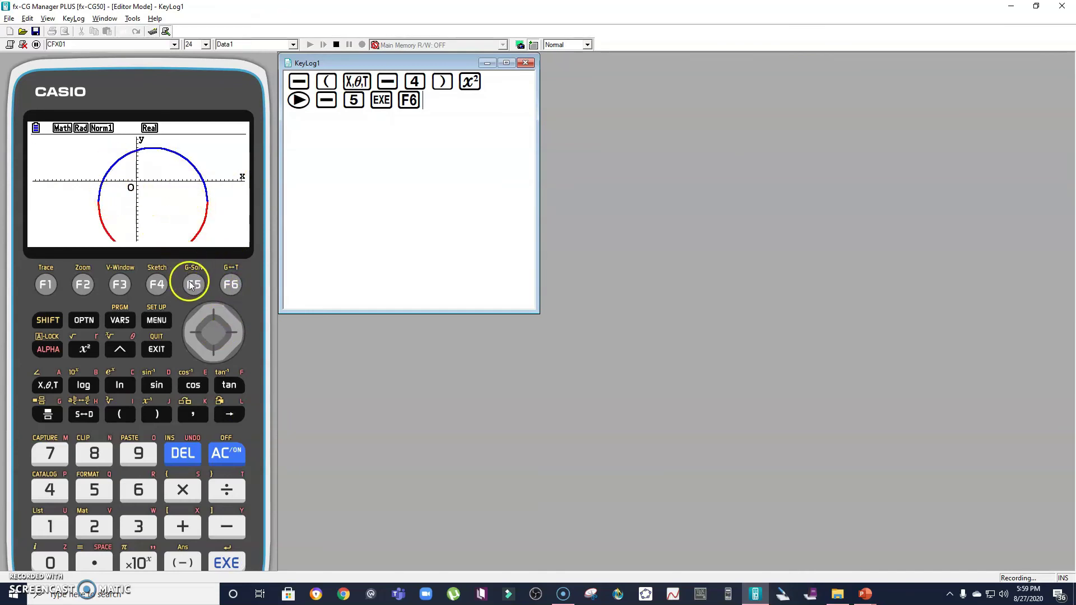
Step: Clear the key log, then locate the circle's roots at X=−8 and X=16 with G-Solv ROOT
drag(426, 107, 186, 44)
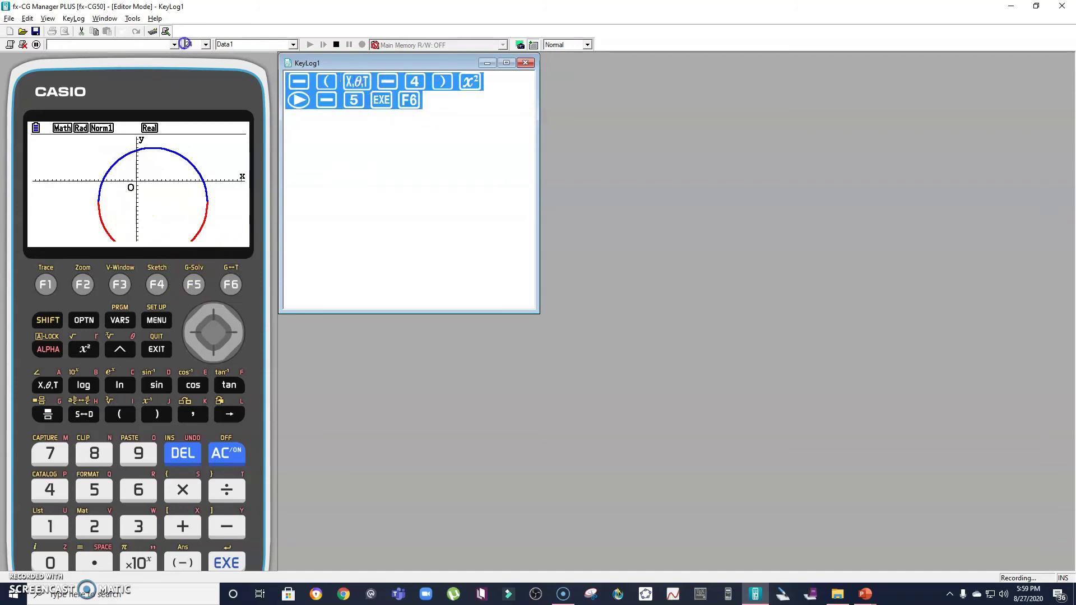
key(Delete)
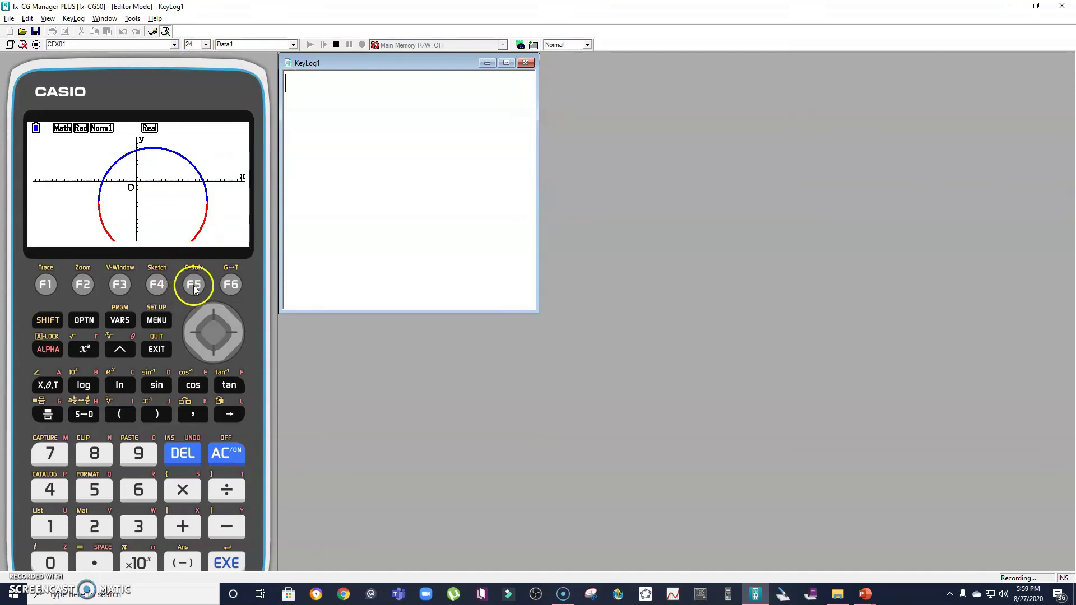
click(190, 286)
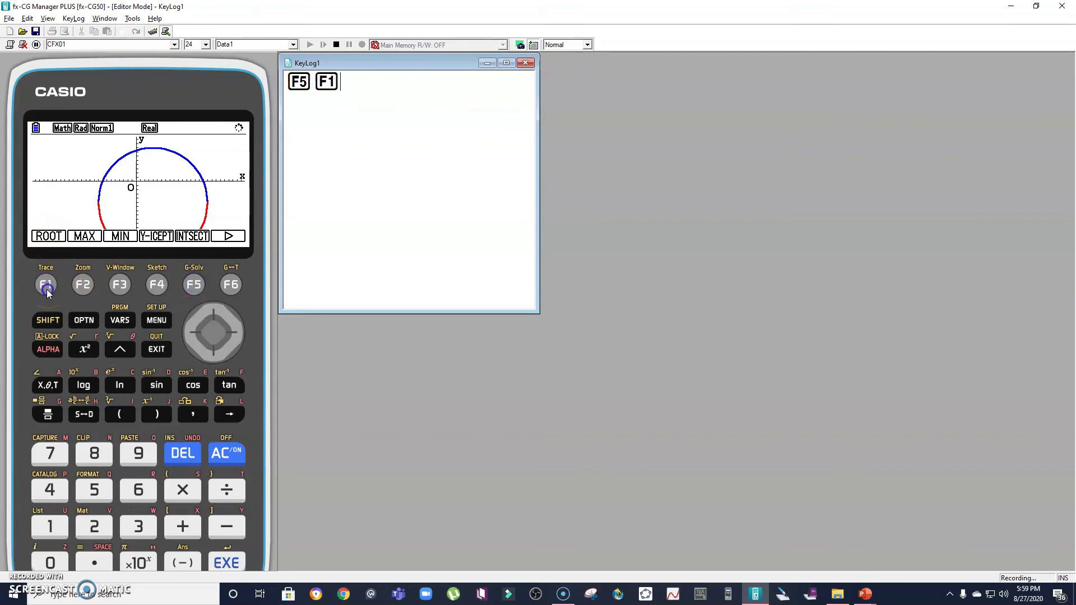
click(229, 561)
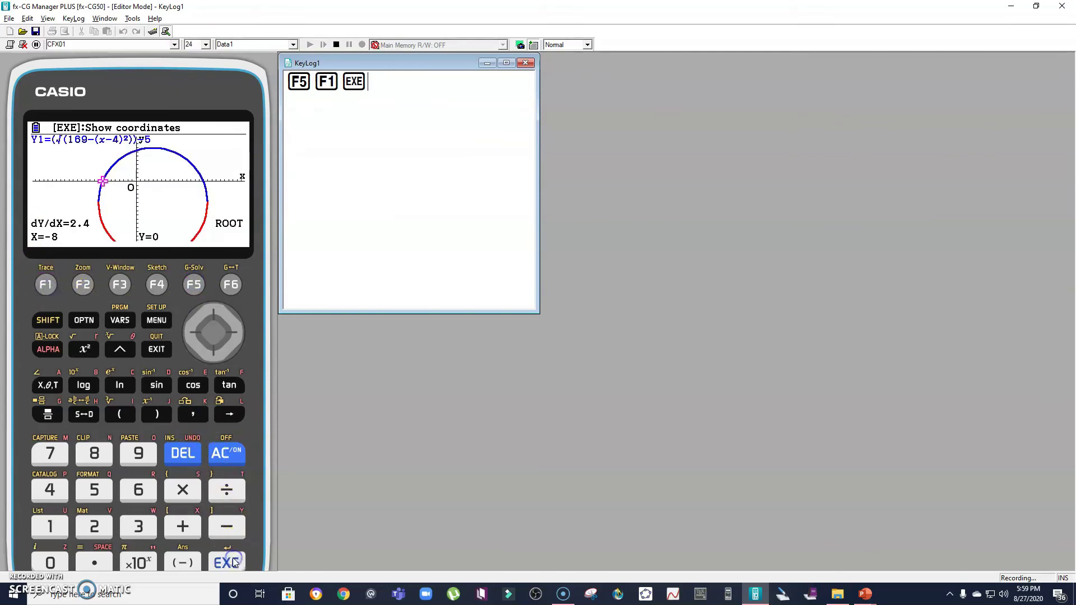
click(238, 333)
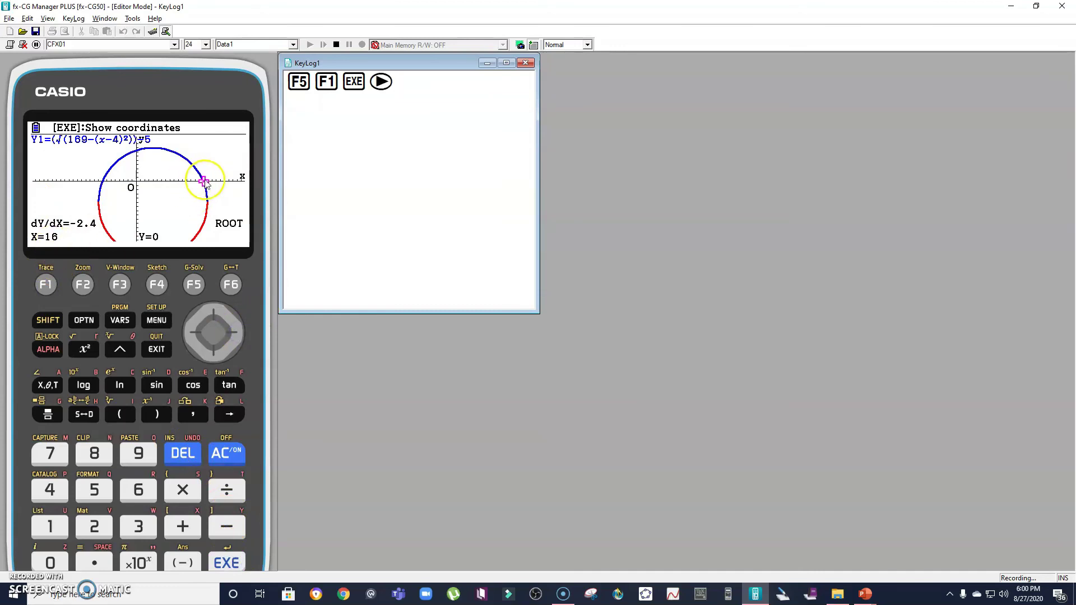
click(186, 334)
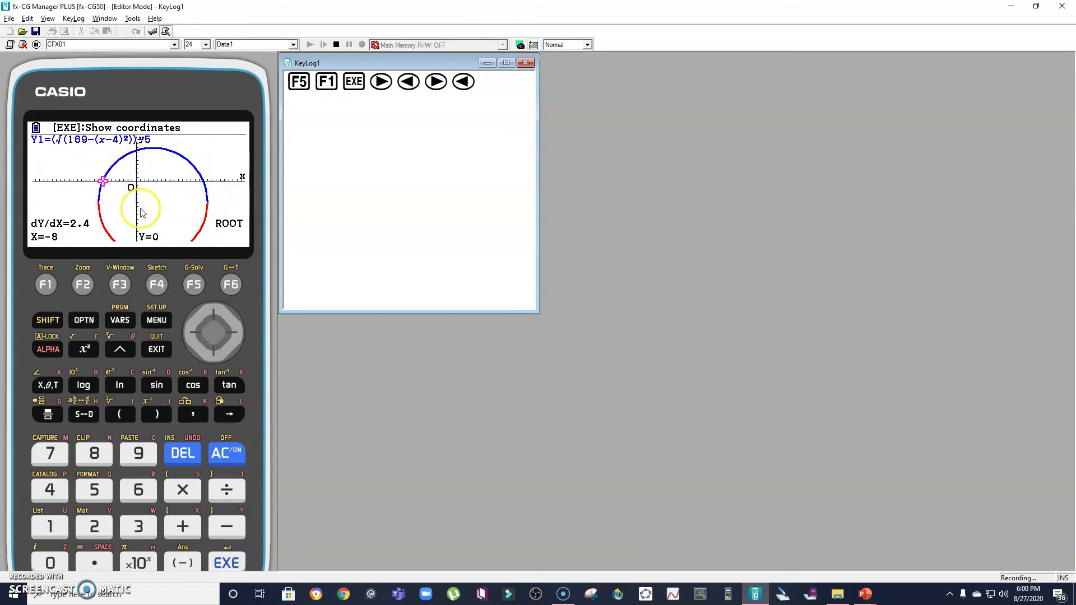
click(157, 286)
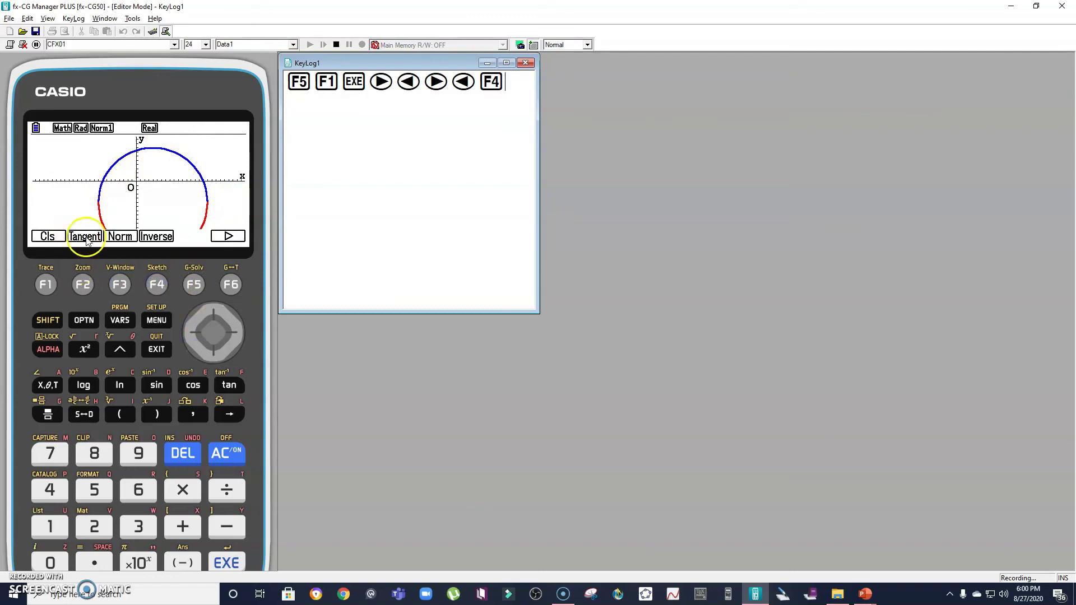
Step: Sketch the tangent at X=−8 and display its equation Y=2.4X+19.2
click(84, 285)
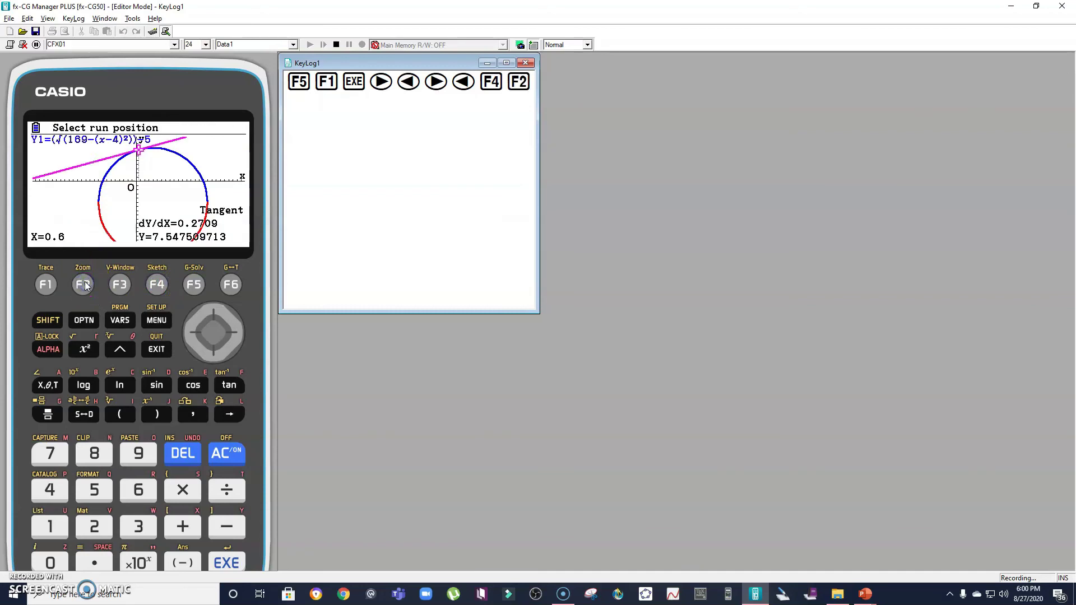
click(230, 532)
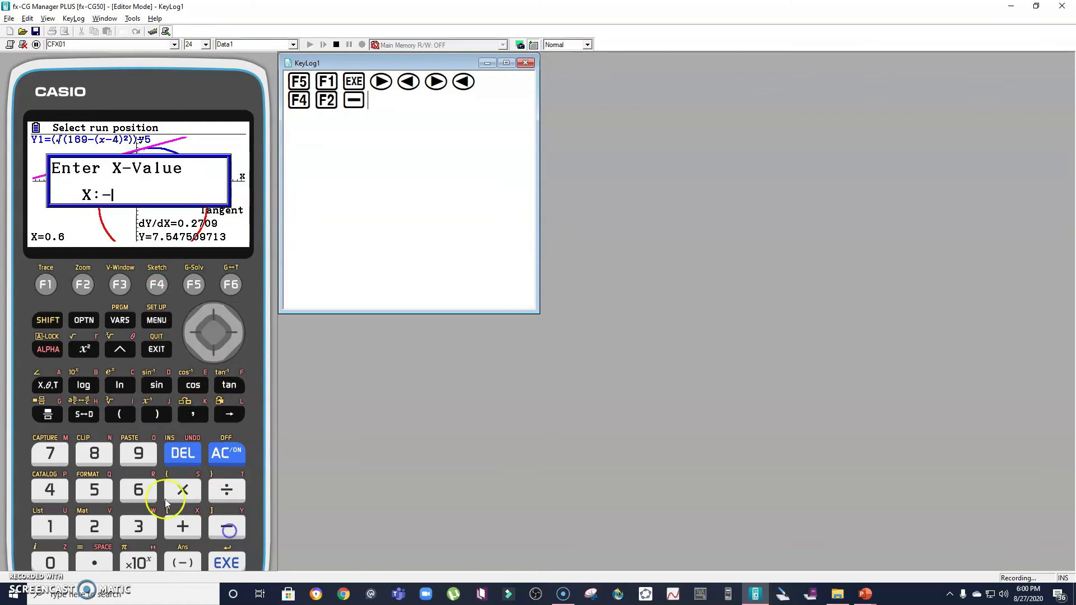
click(95, 454)
click(233, 563)
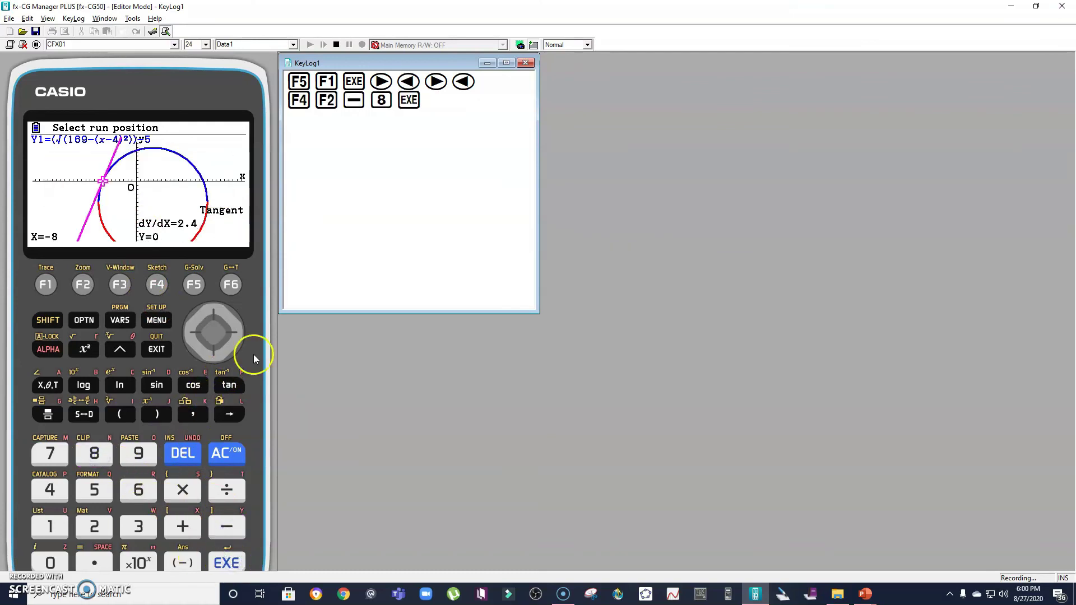
click(236, 556)
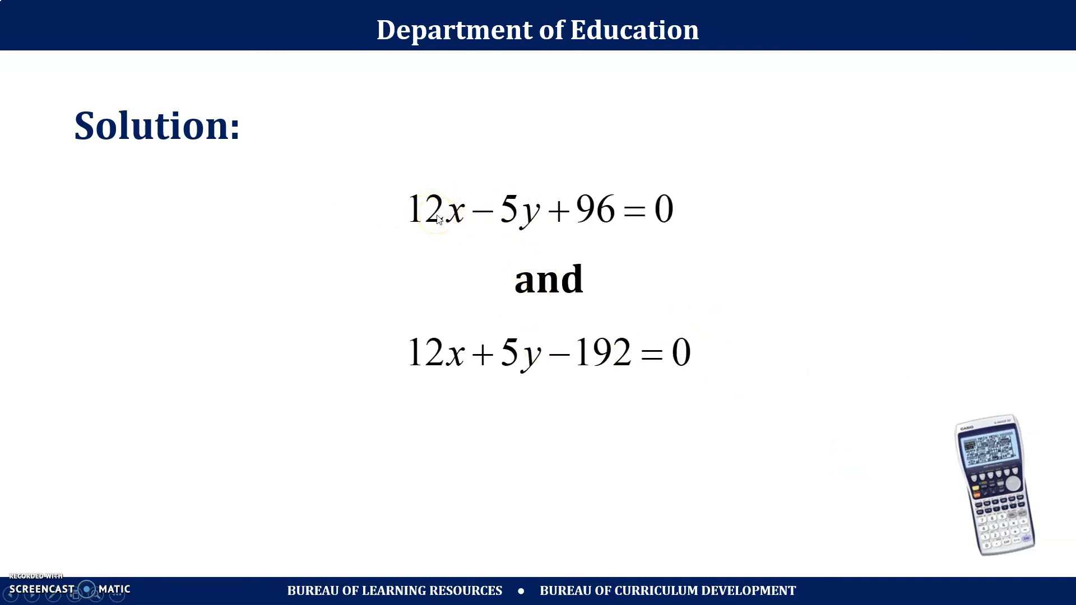
key(alt+Tab)
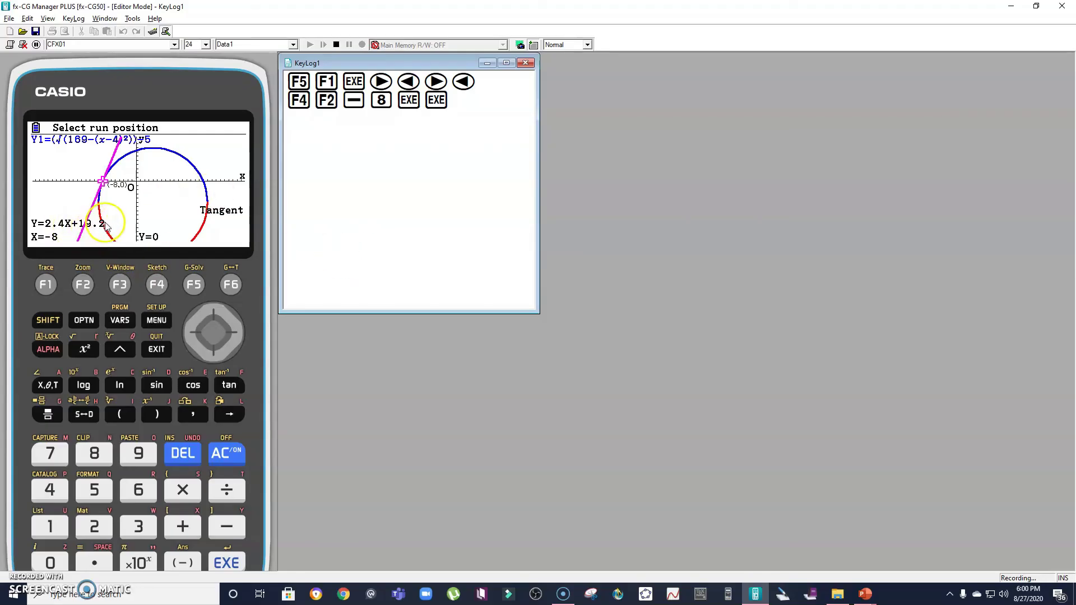
Step: Sketch the second tangent at X=16, showing its equation Y=−2.4X+38.4
click(157, 287)
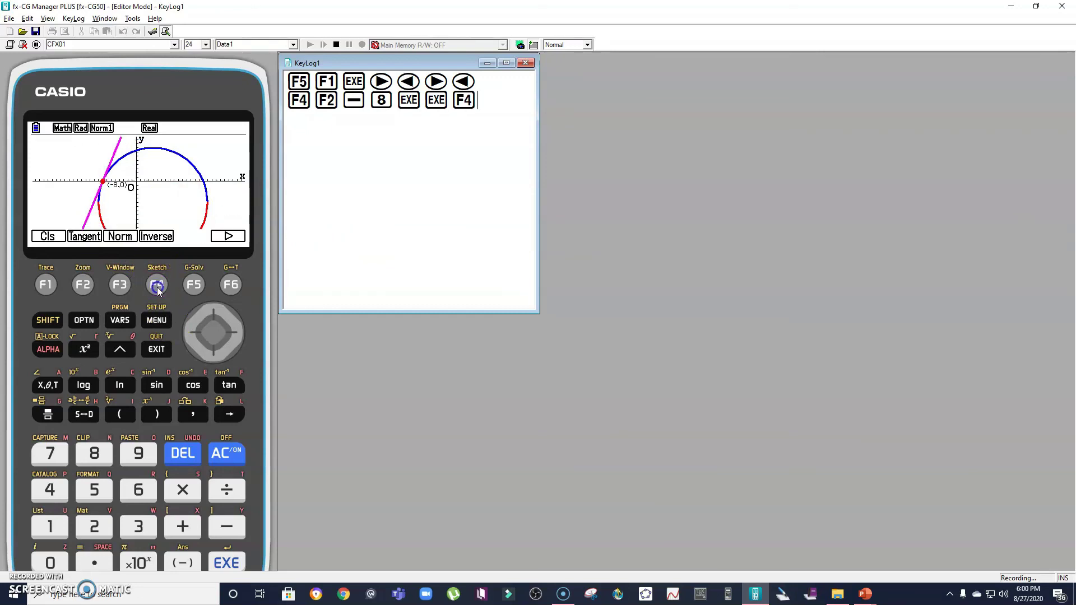
click(84, 286)
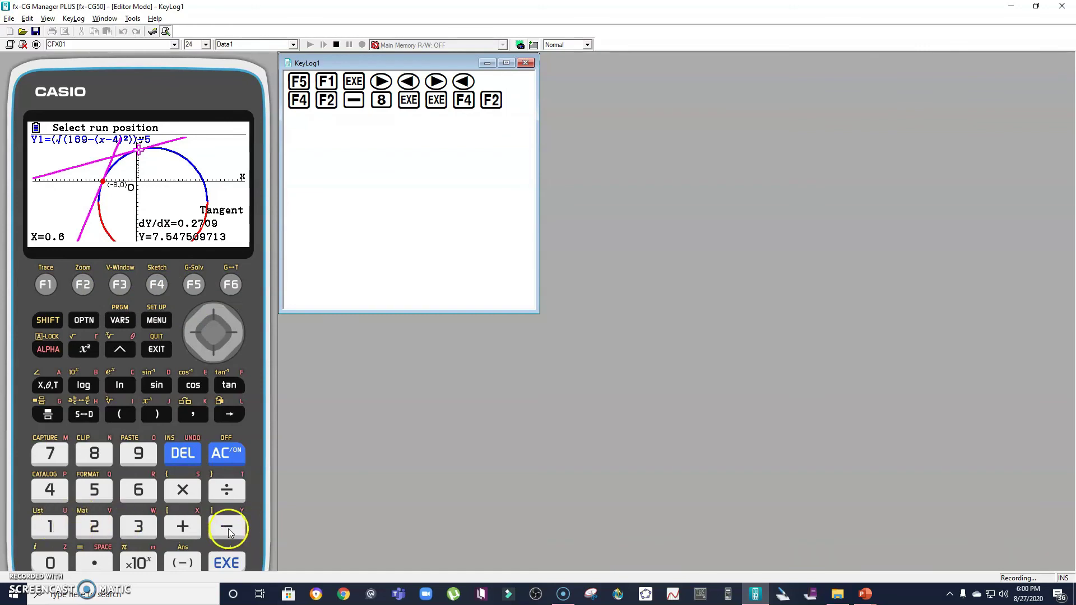
click(54, 530)
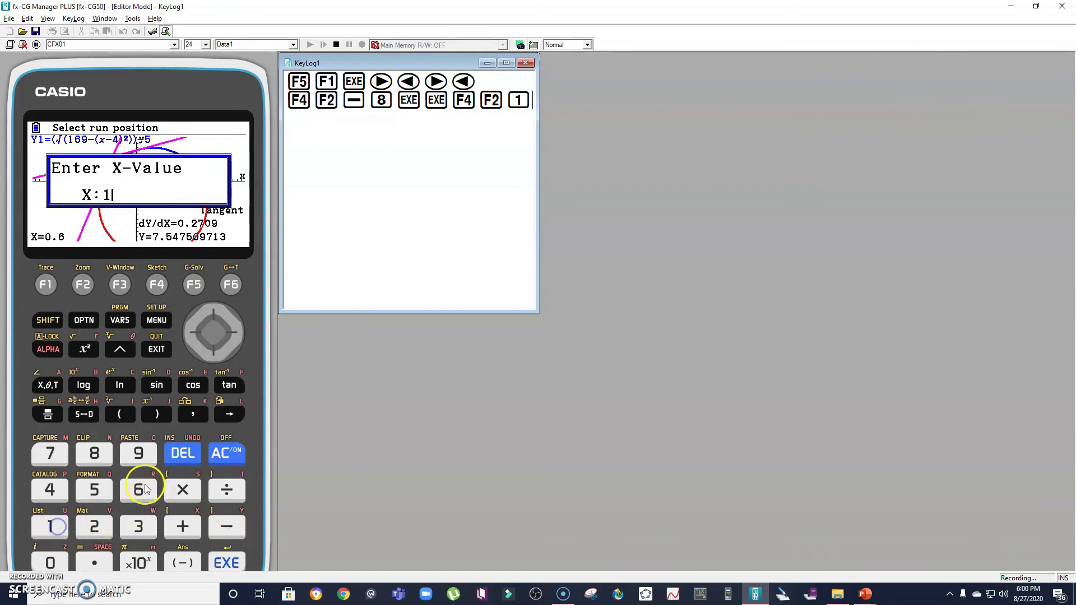
click(138, 489)
click(226, 564)
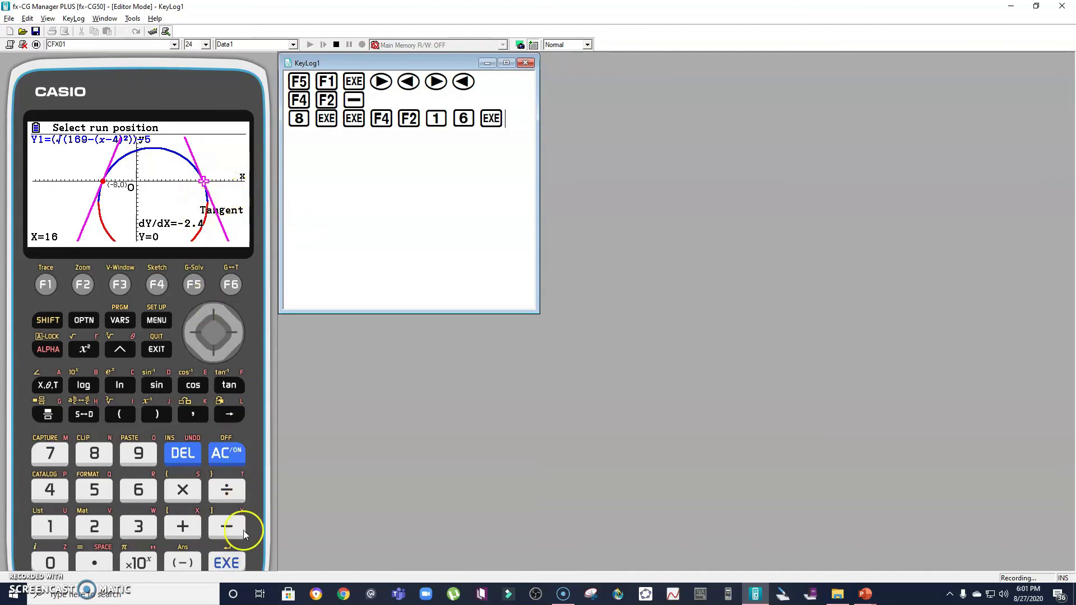
click(226, 562)
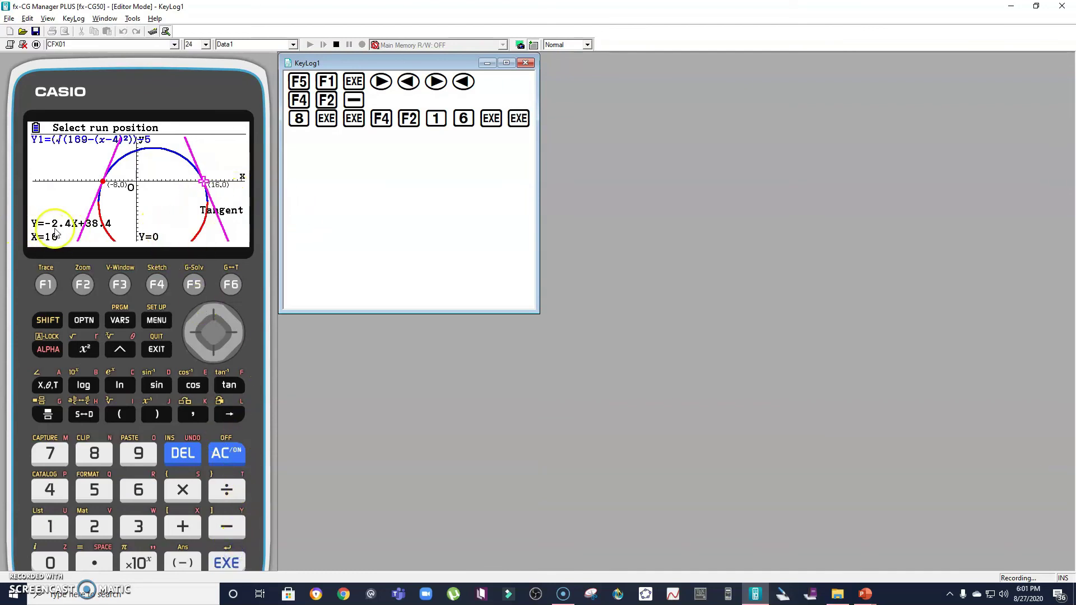
key(alt+Tab)
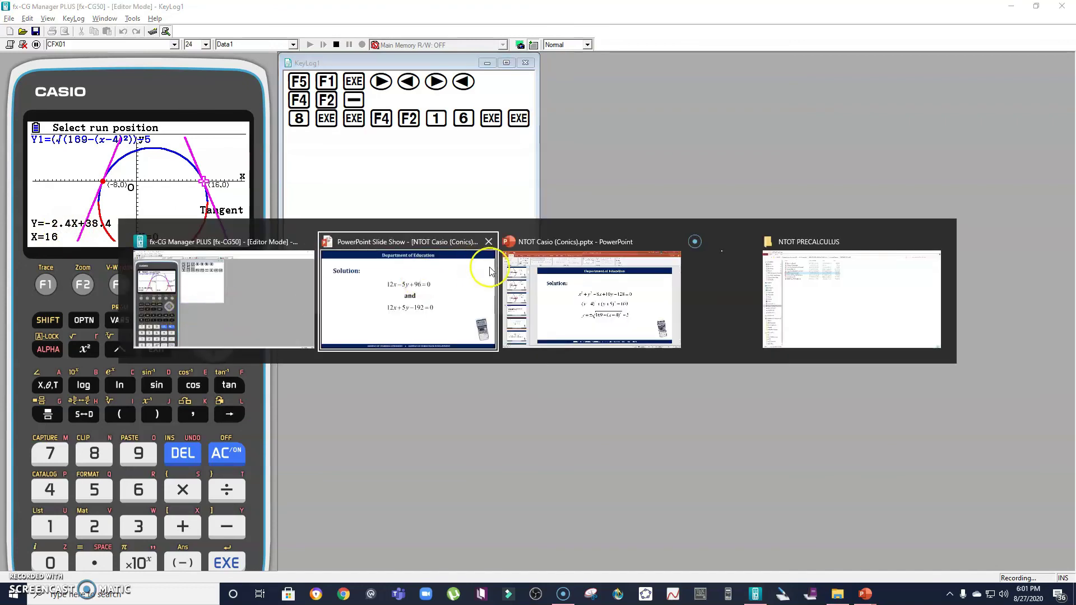
Step: Compare the slide's tangent equations with the calculator's results, then end the slide show
click(492, 271)
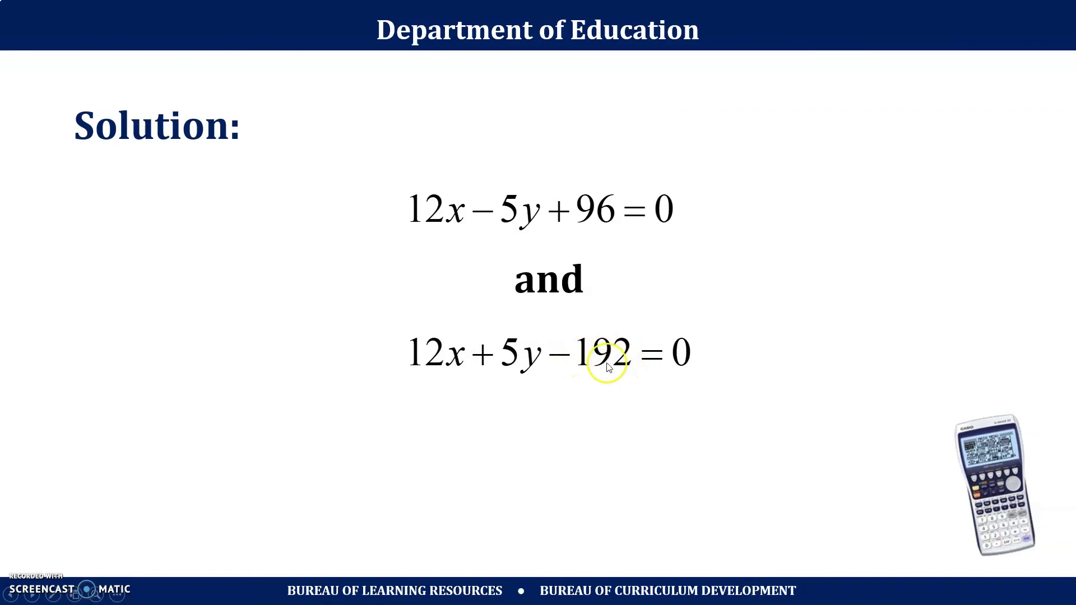
key(alt+Tab)
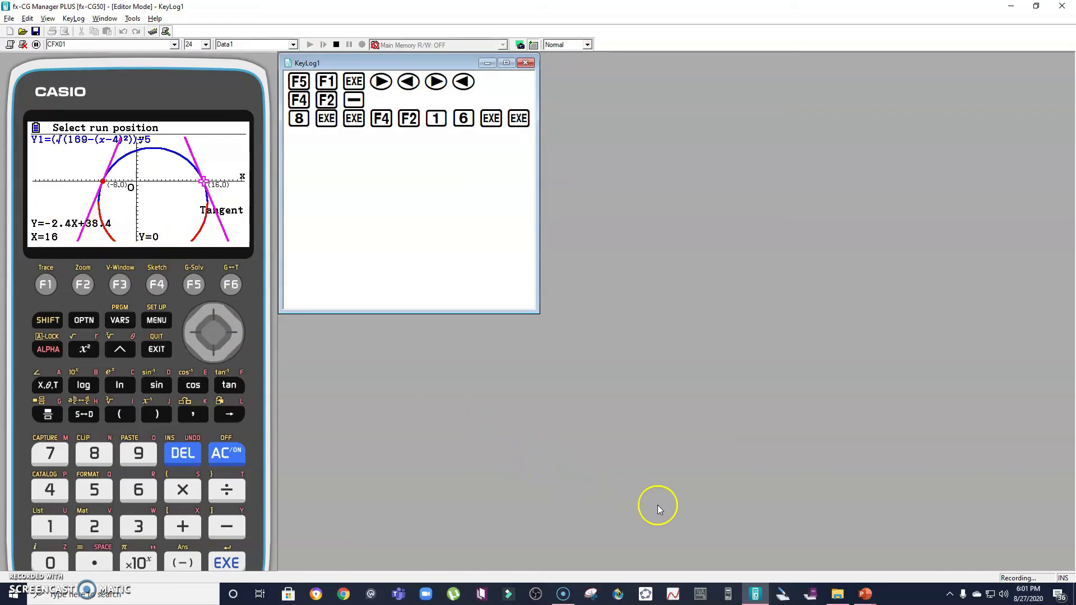
key(alt+Tab)
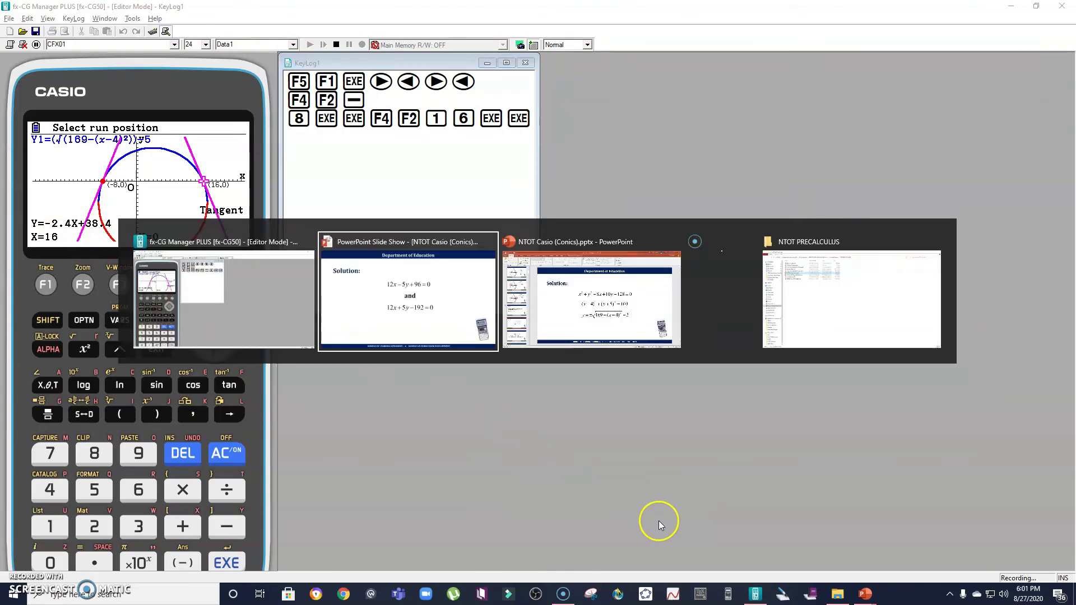
key(Escape)
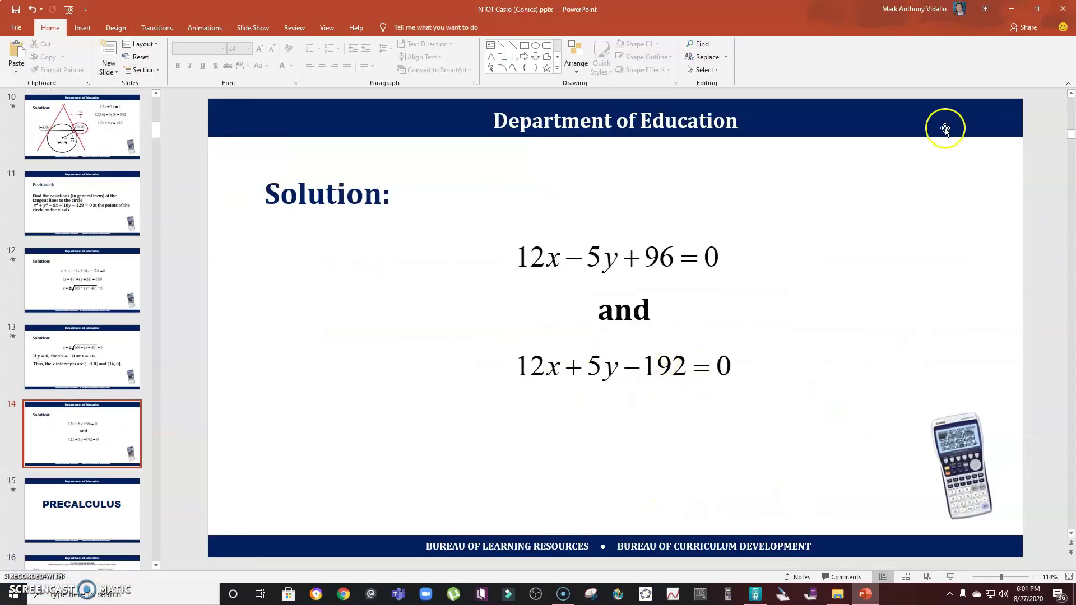